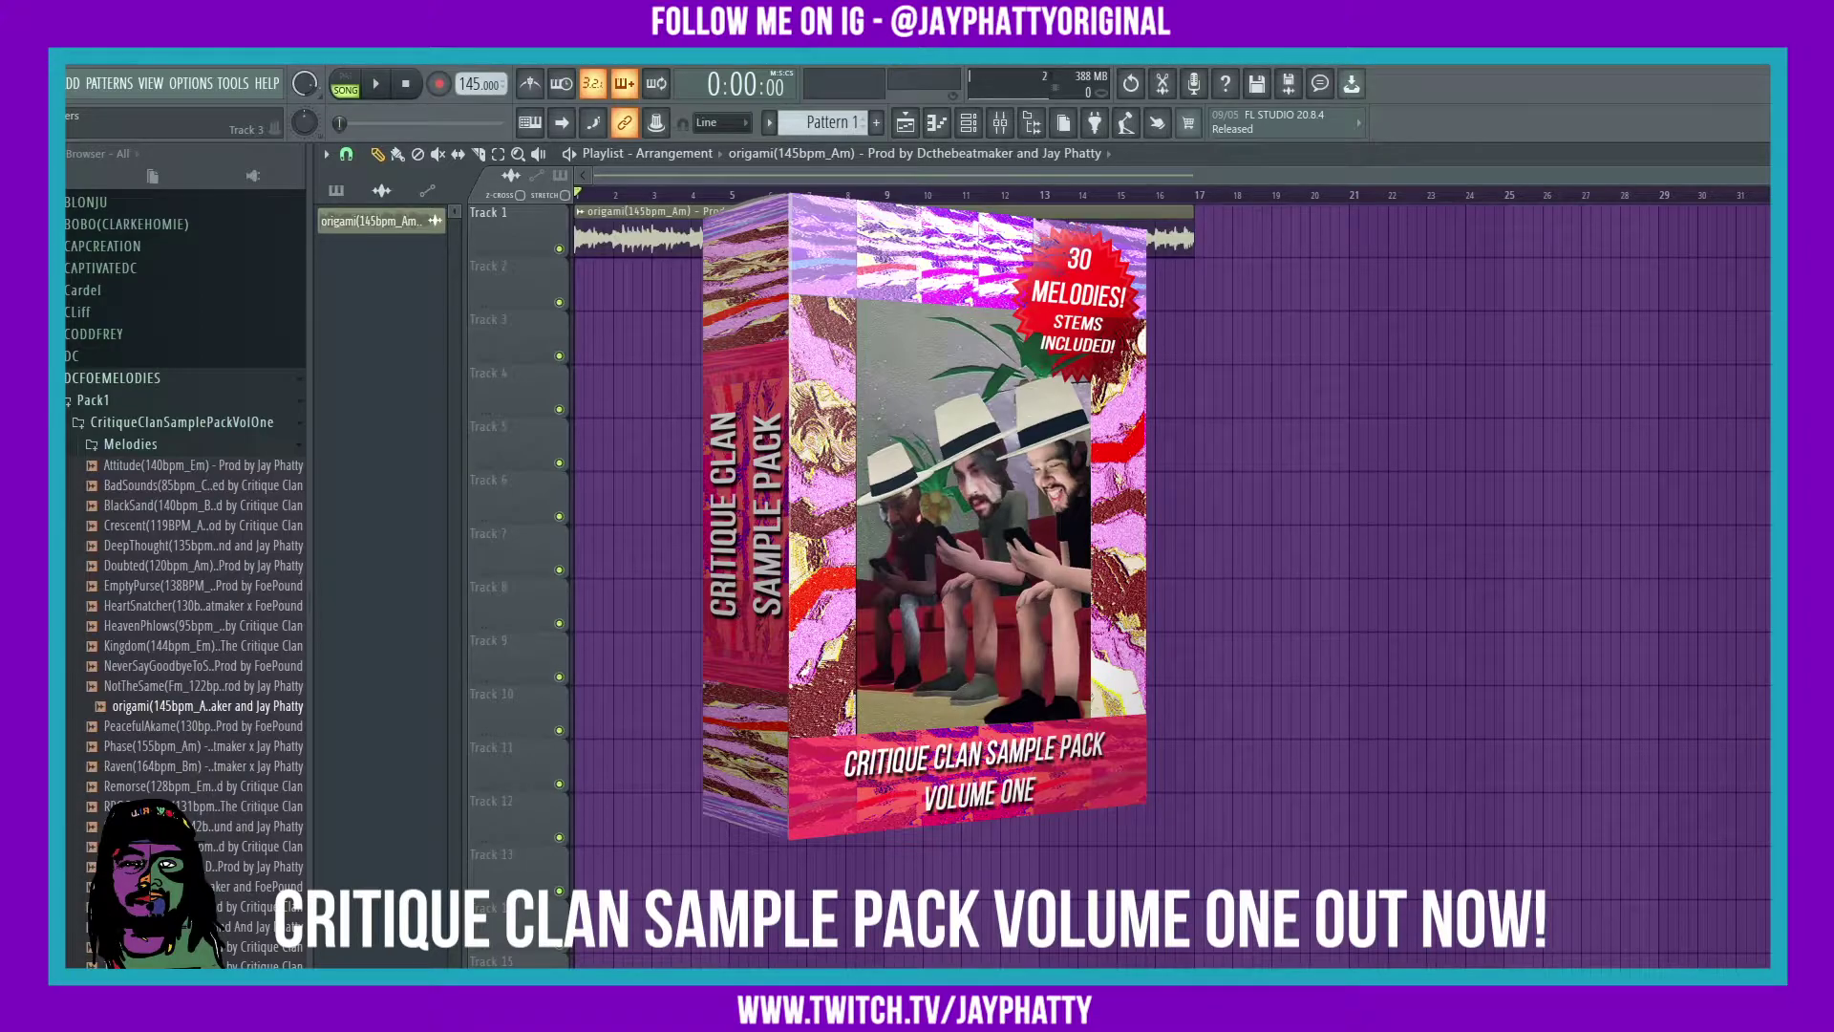
- Inspect the Gross Beat effect on the melody track in the mixer, then play it
key("F9")
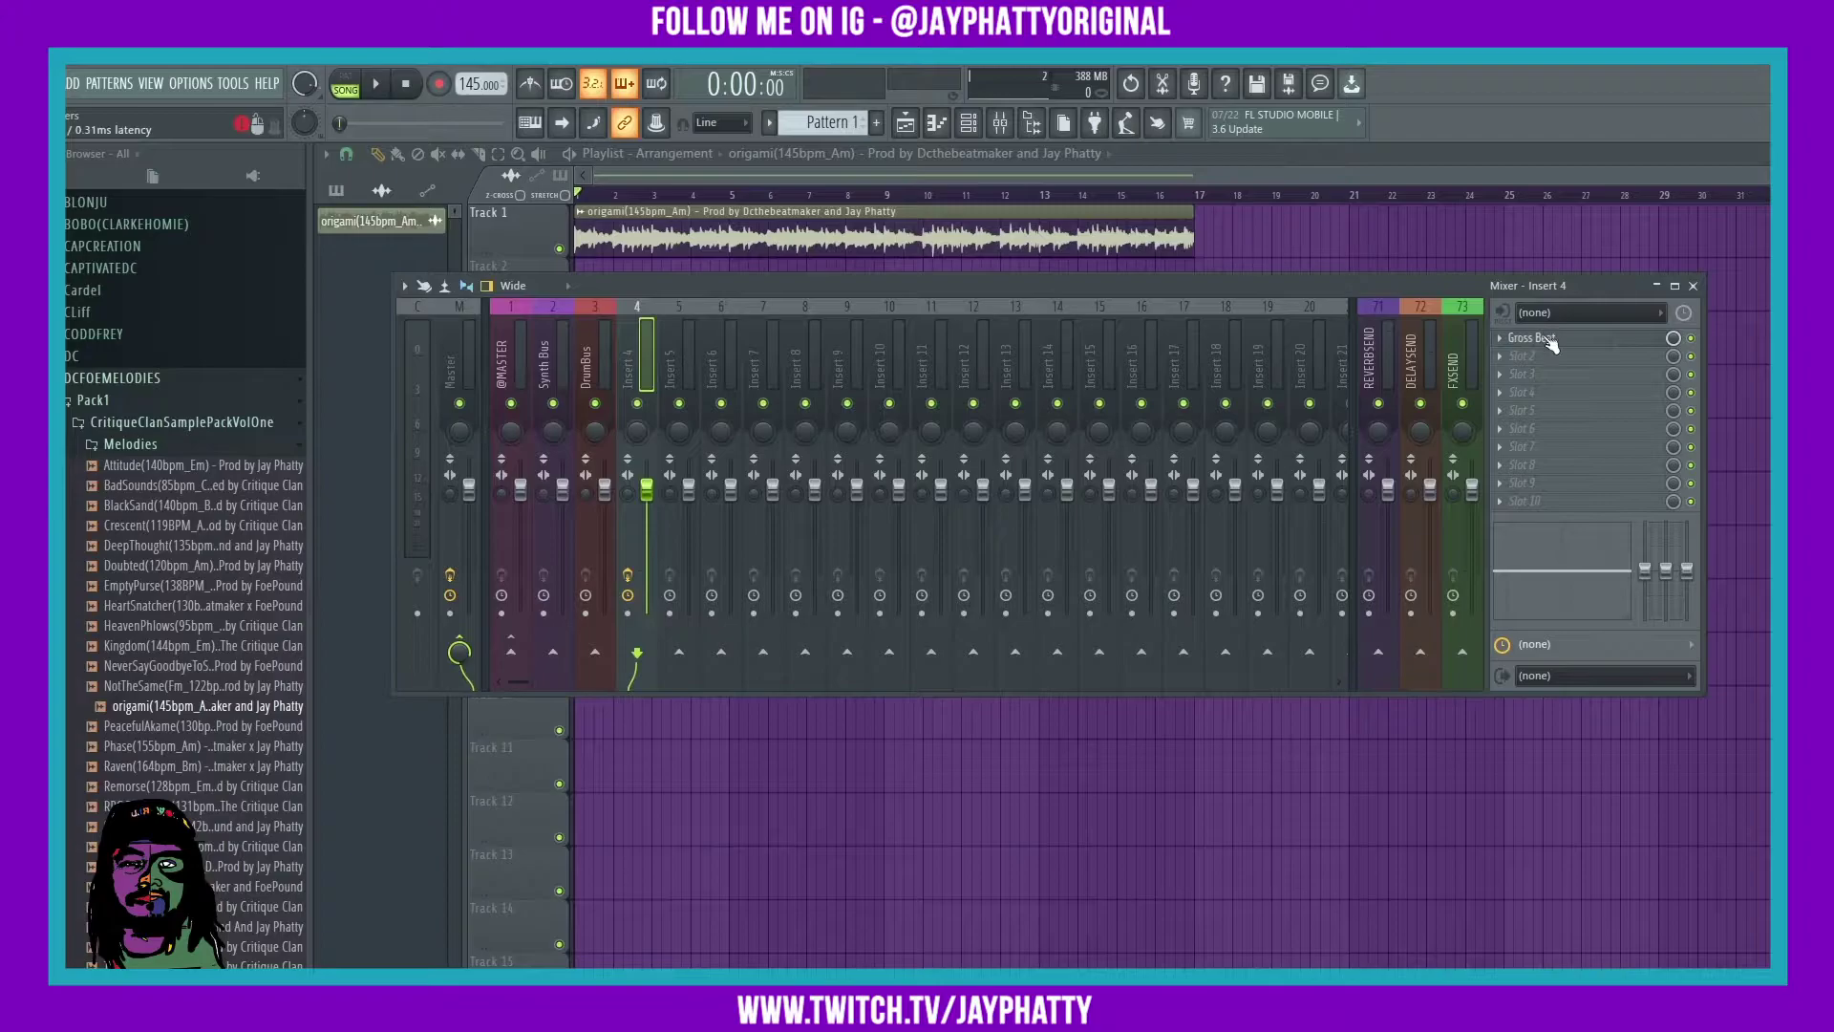
left_click(1530, 337)
left_click(1301, 254)
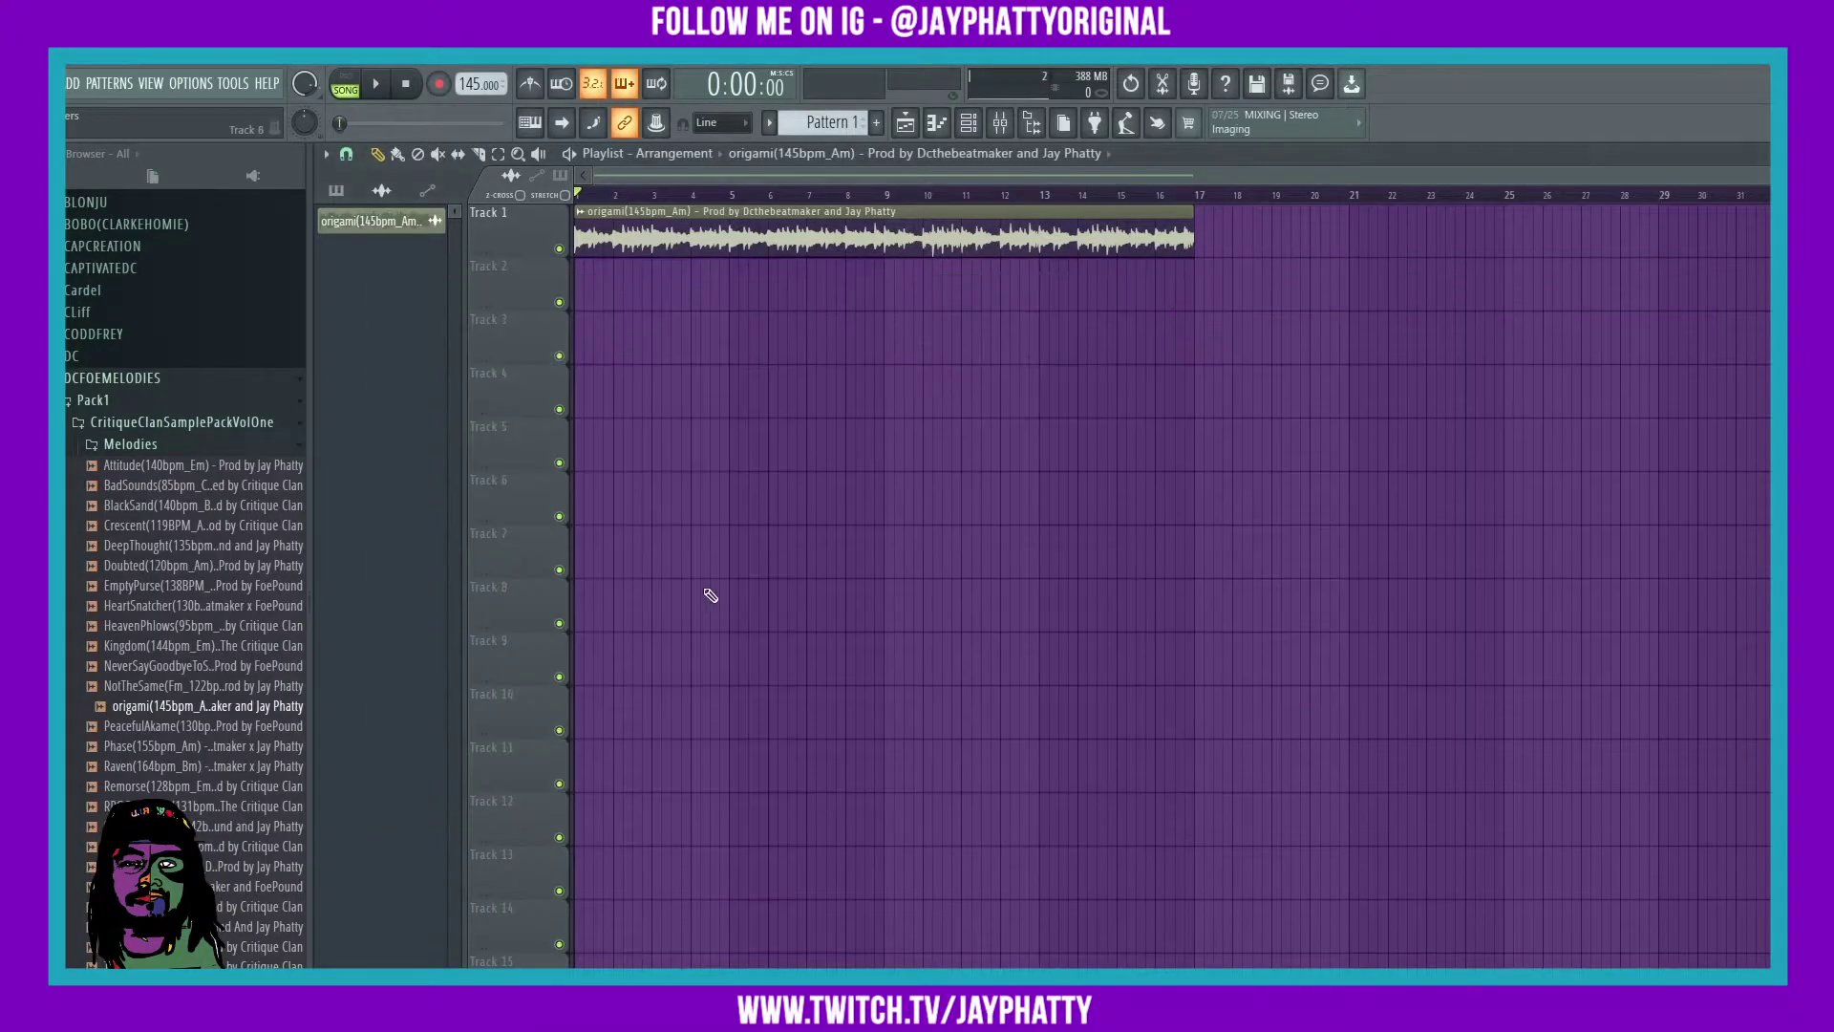
key("space")
- Play the arrangement, jumping the playhead through the melody and back to the start
key("space")
left_click(686, 198)
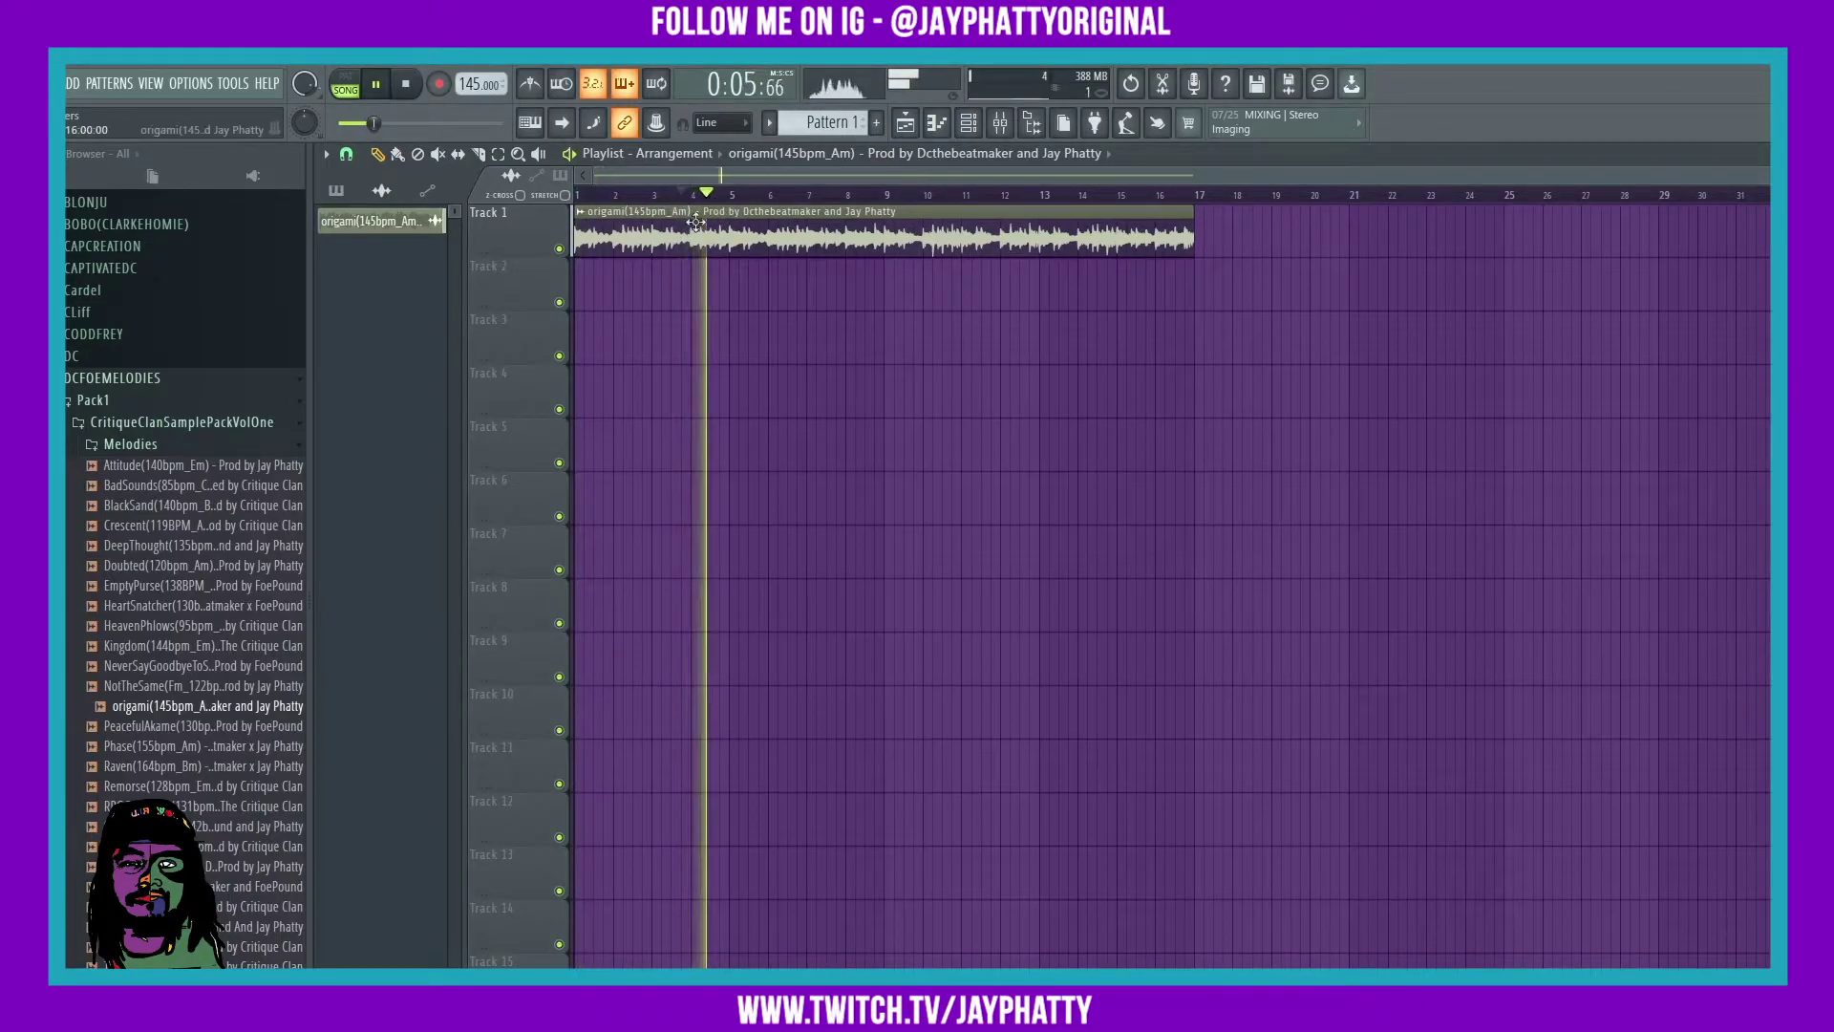
left_click(811, 195)
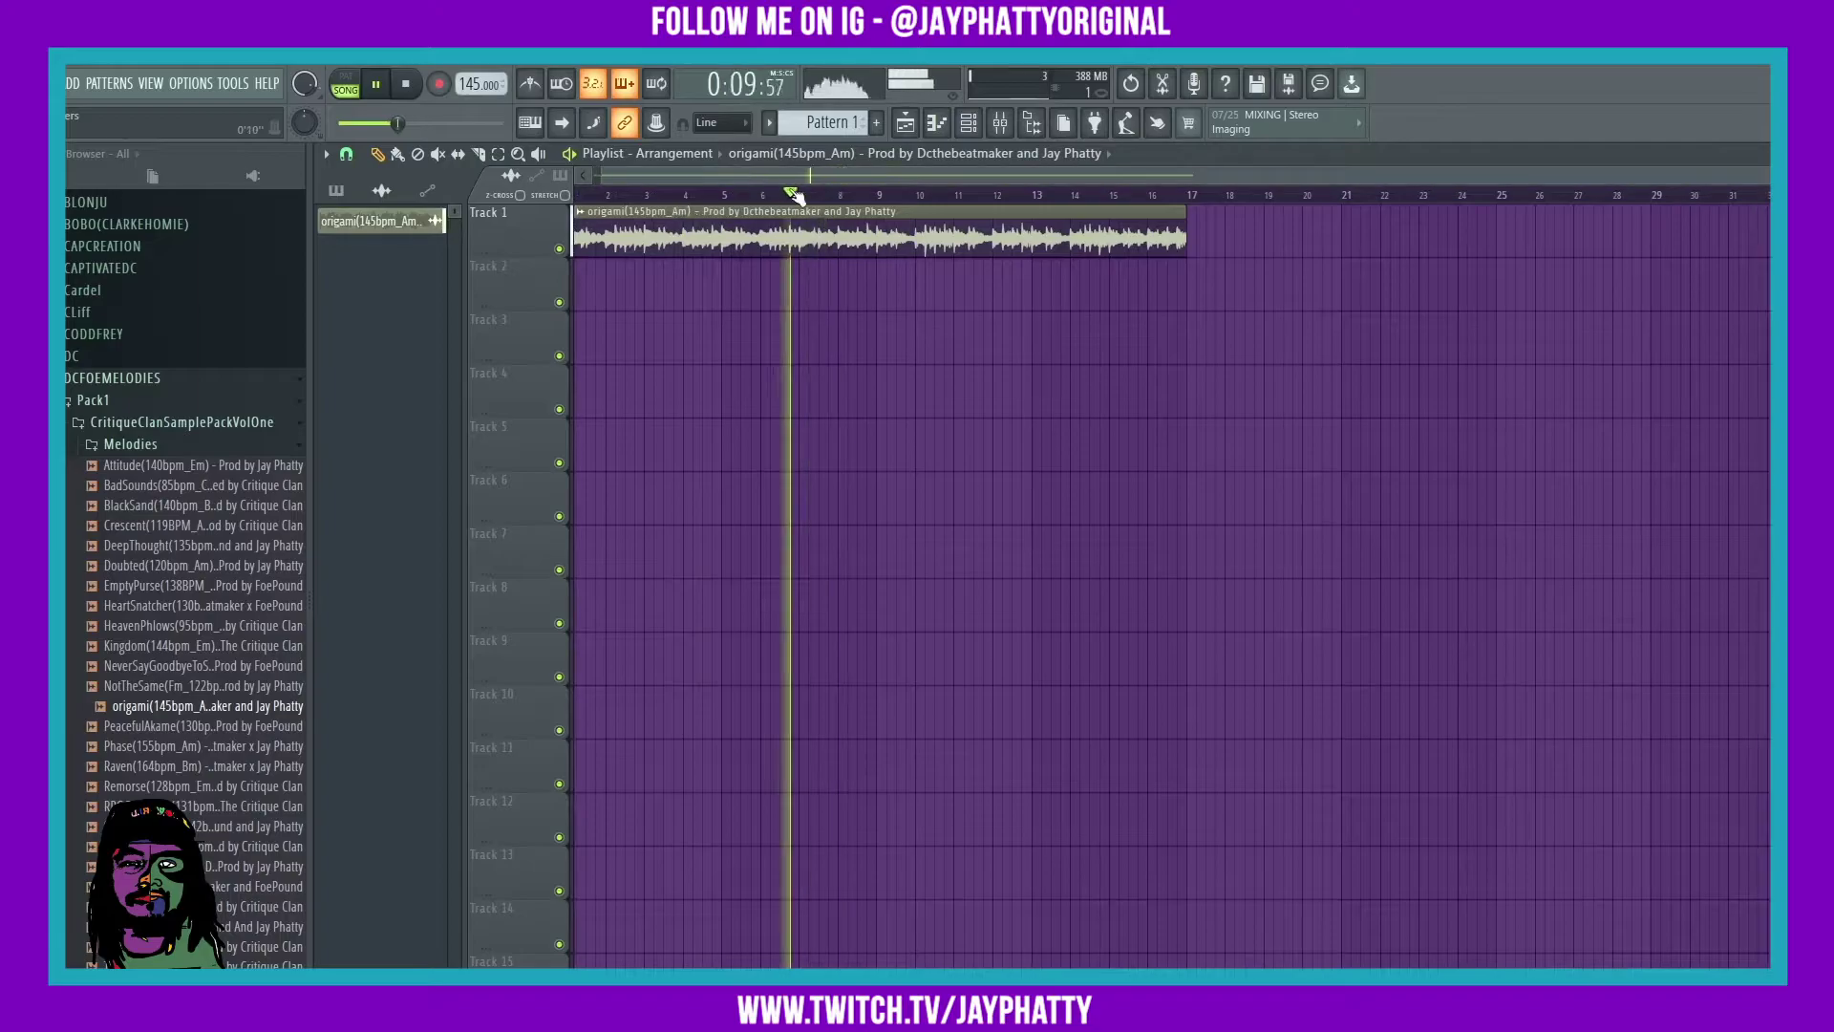
scroll(778, 194, "up", 3)
left_click(778, 195)
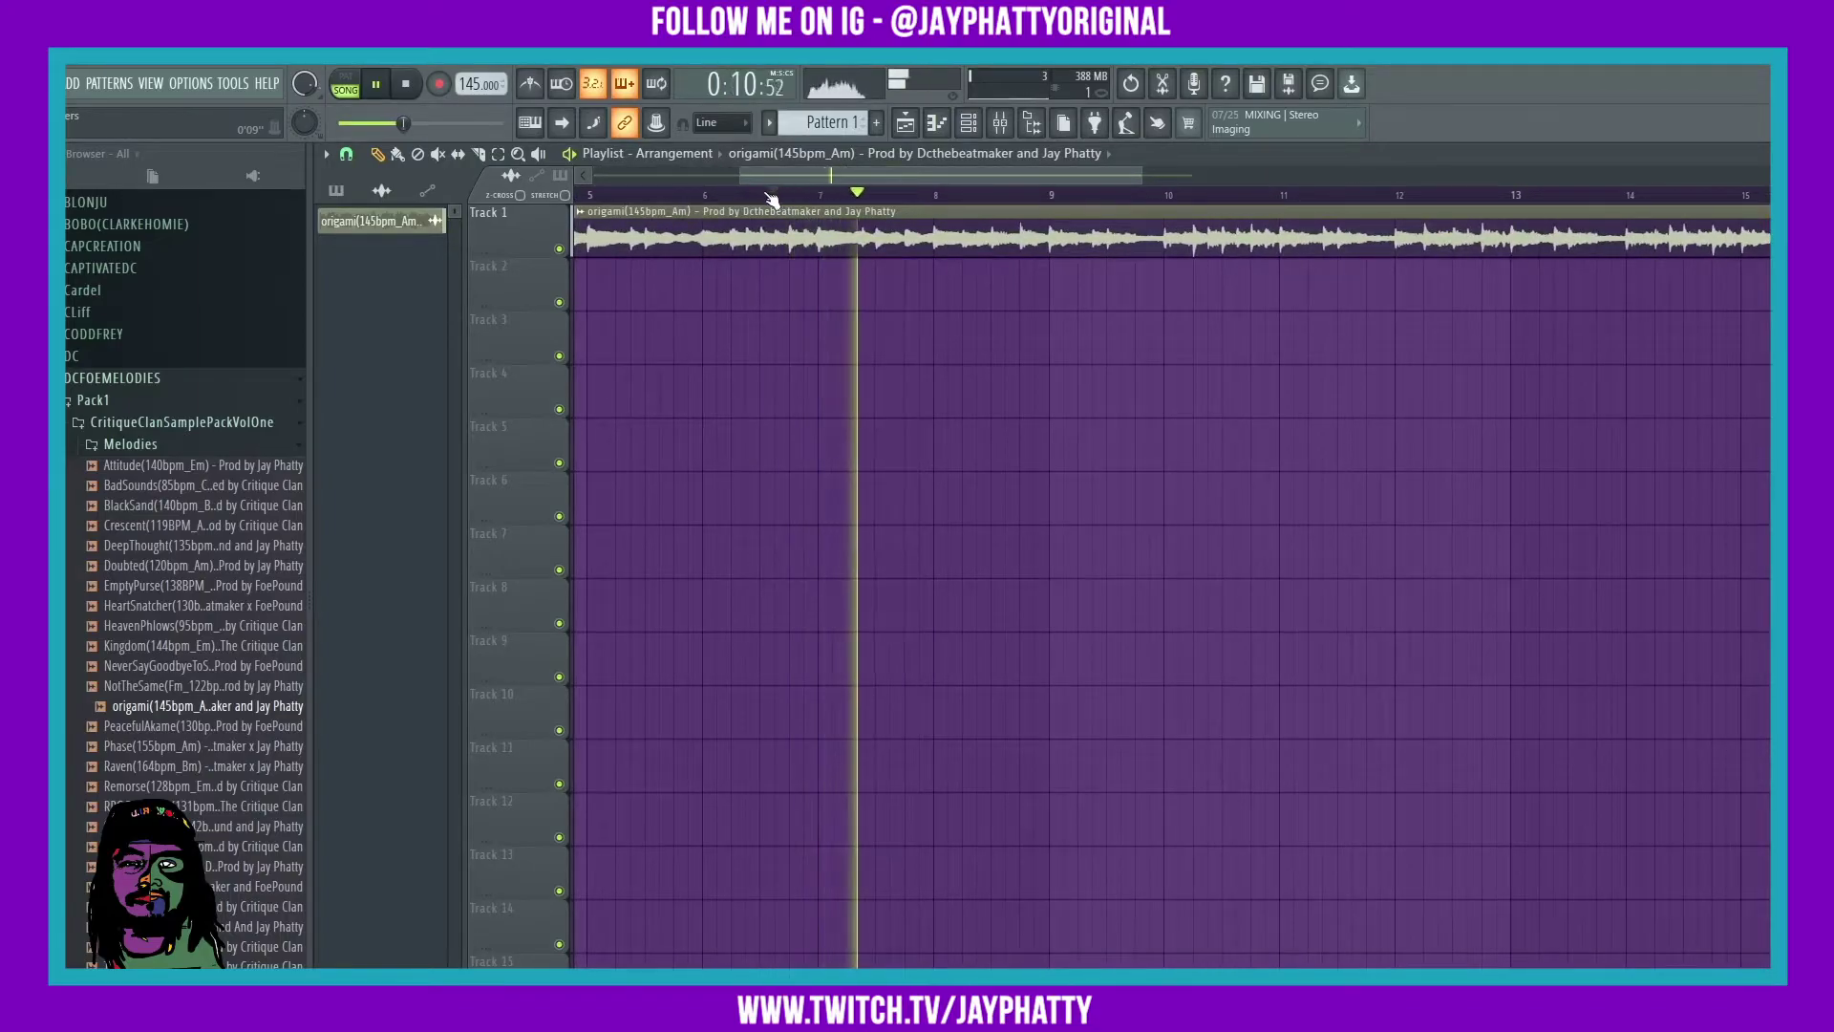
scroll(778, 197, "down", 3)
left_click(778, 196)
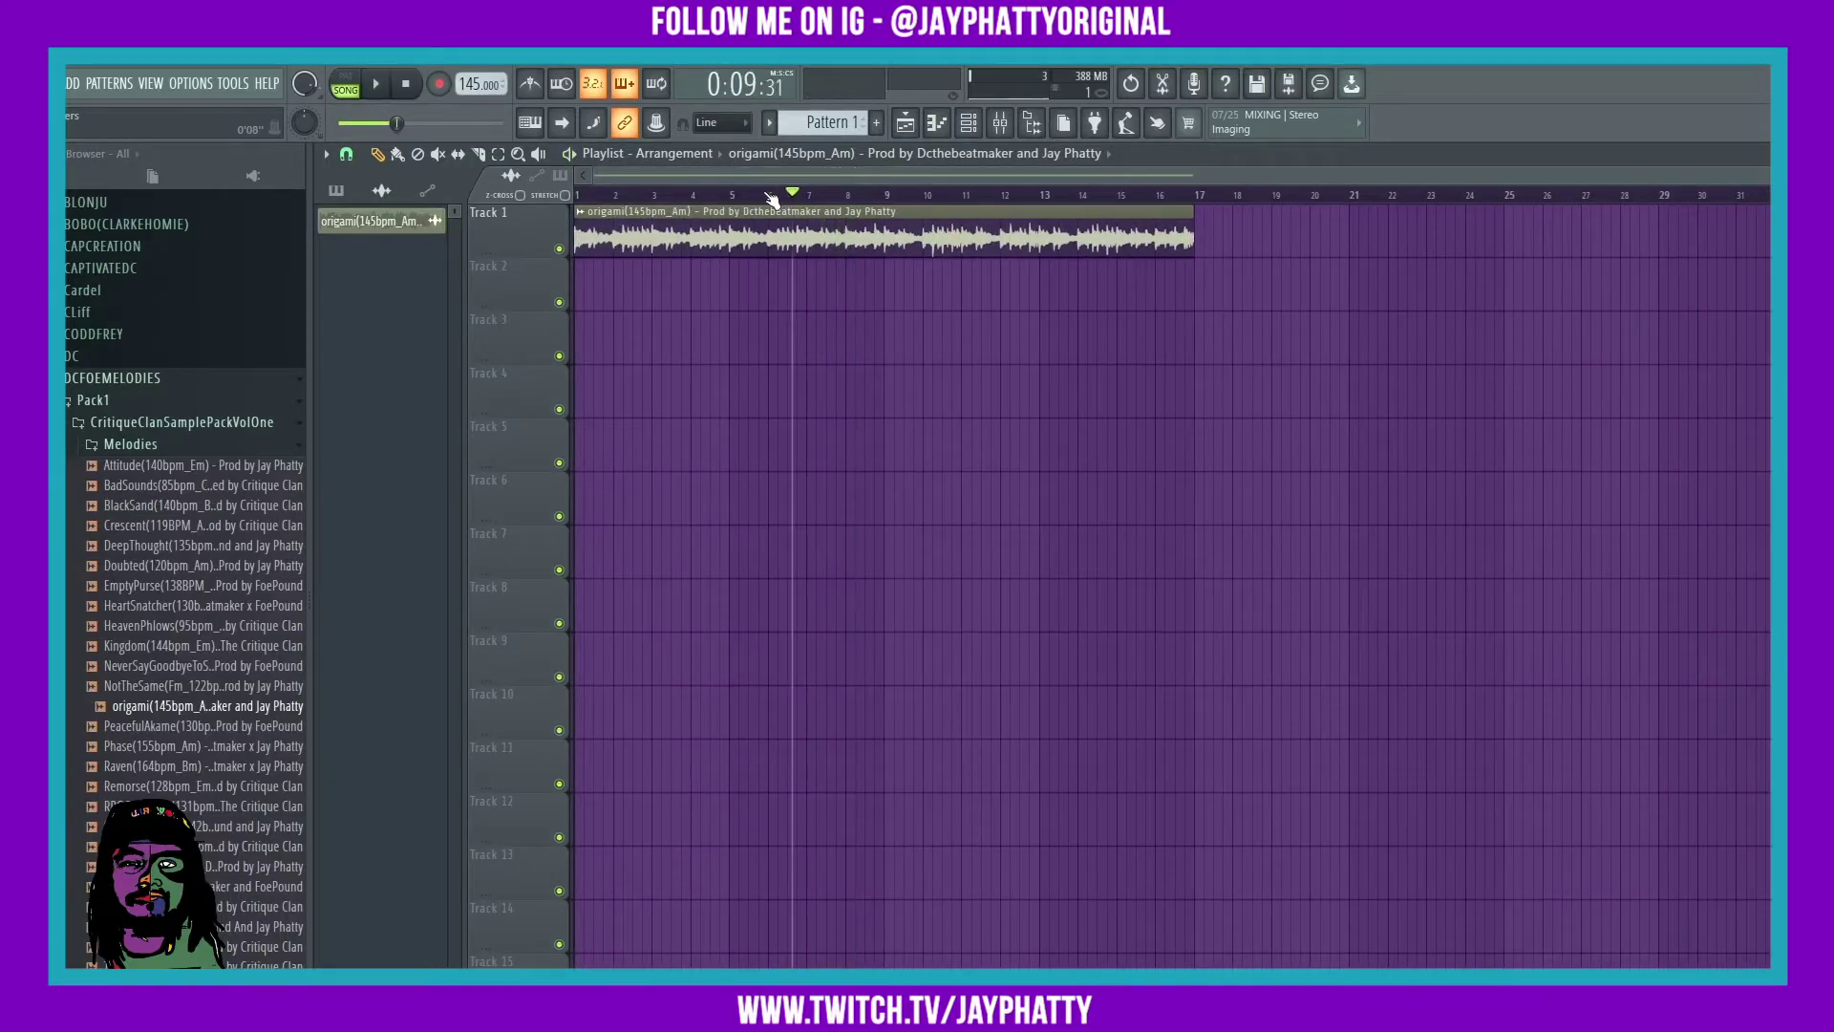
left_click(663, 195)
key("space")
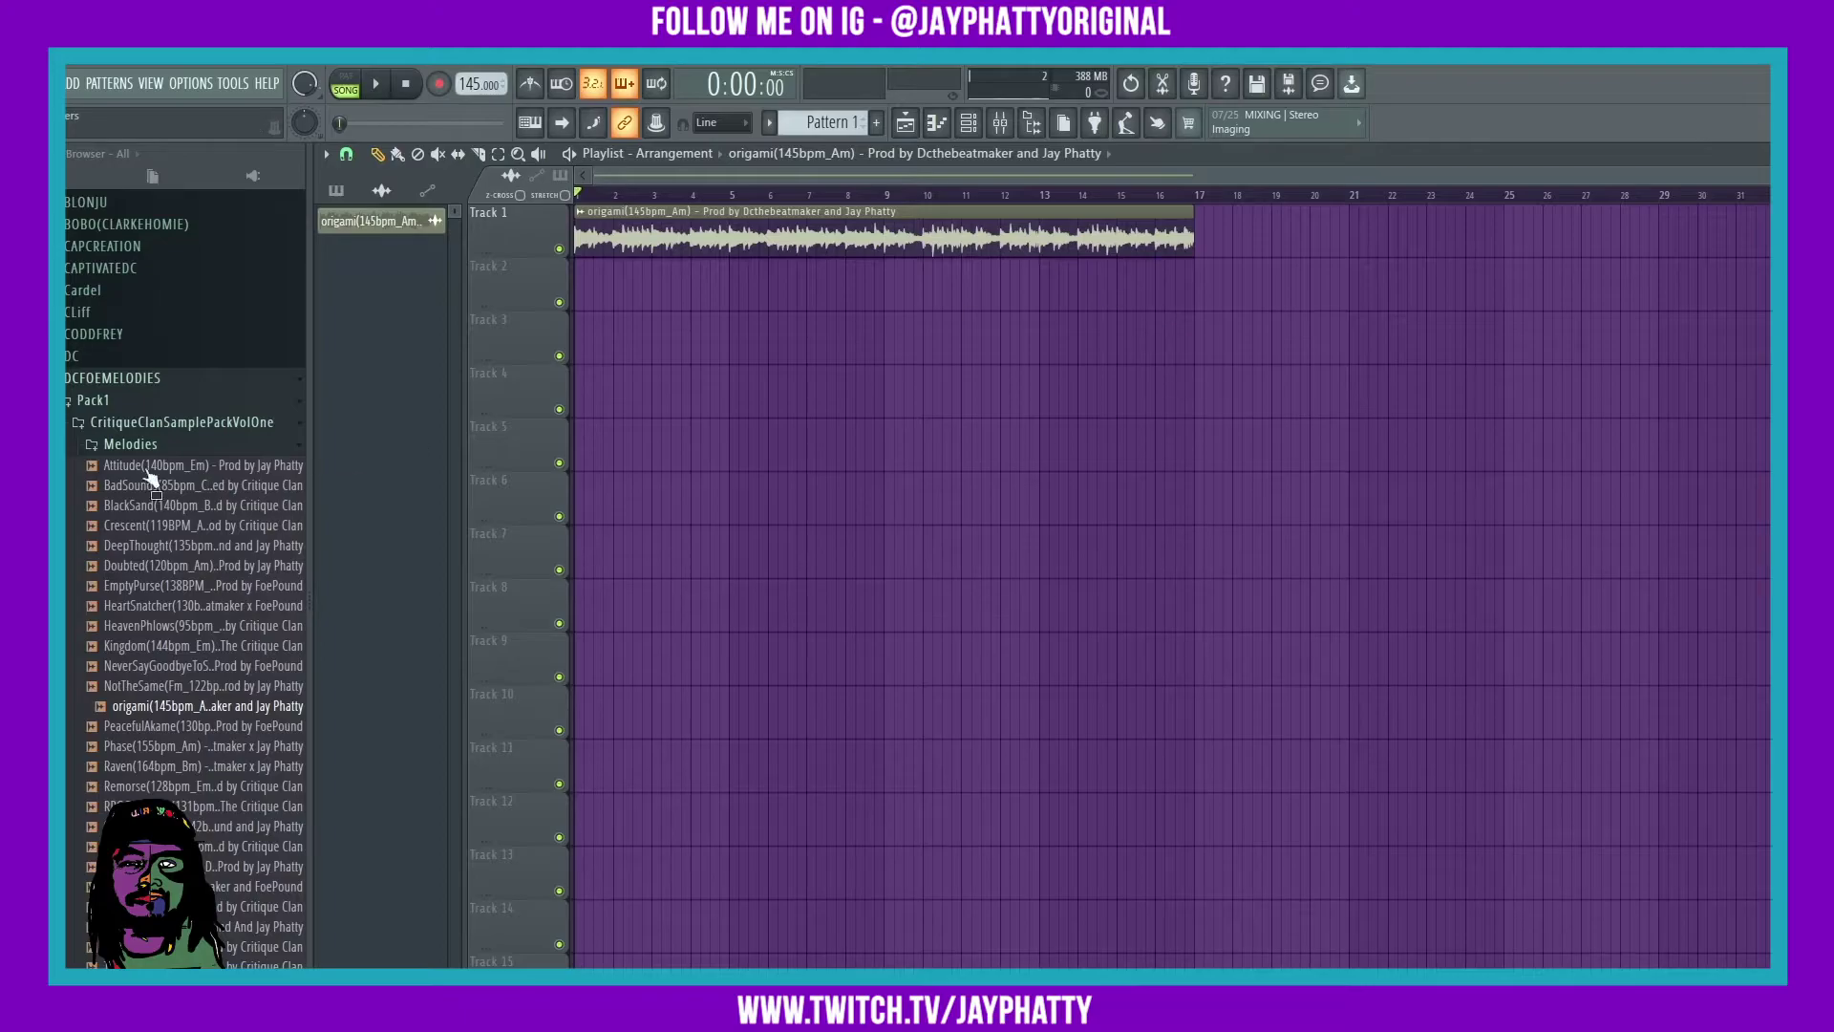
- Add a muted backup copy of the melody, then consolidate Track 1 from track start
left_click_drag(608, 252, 484, 377)
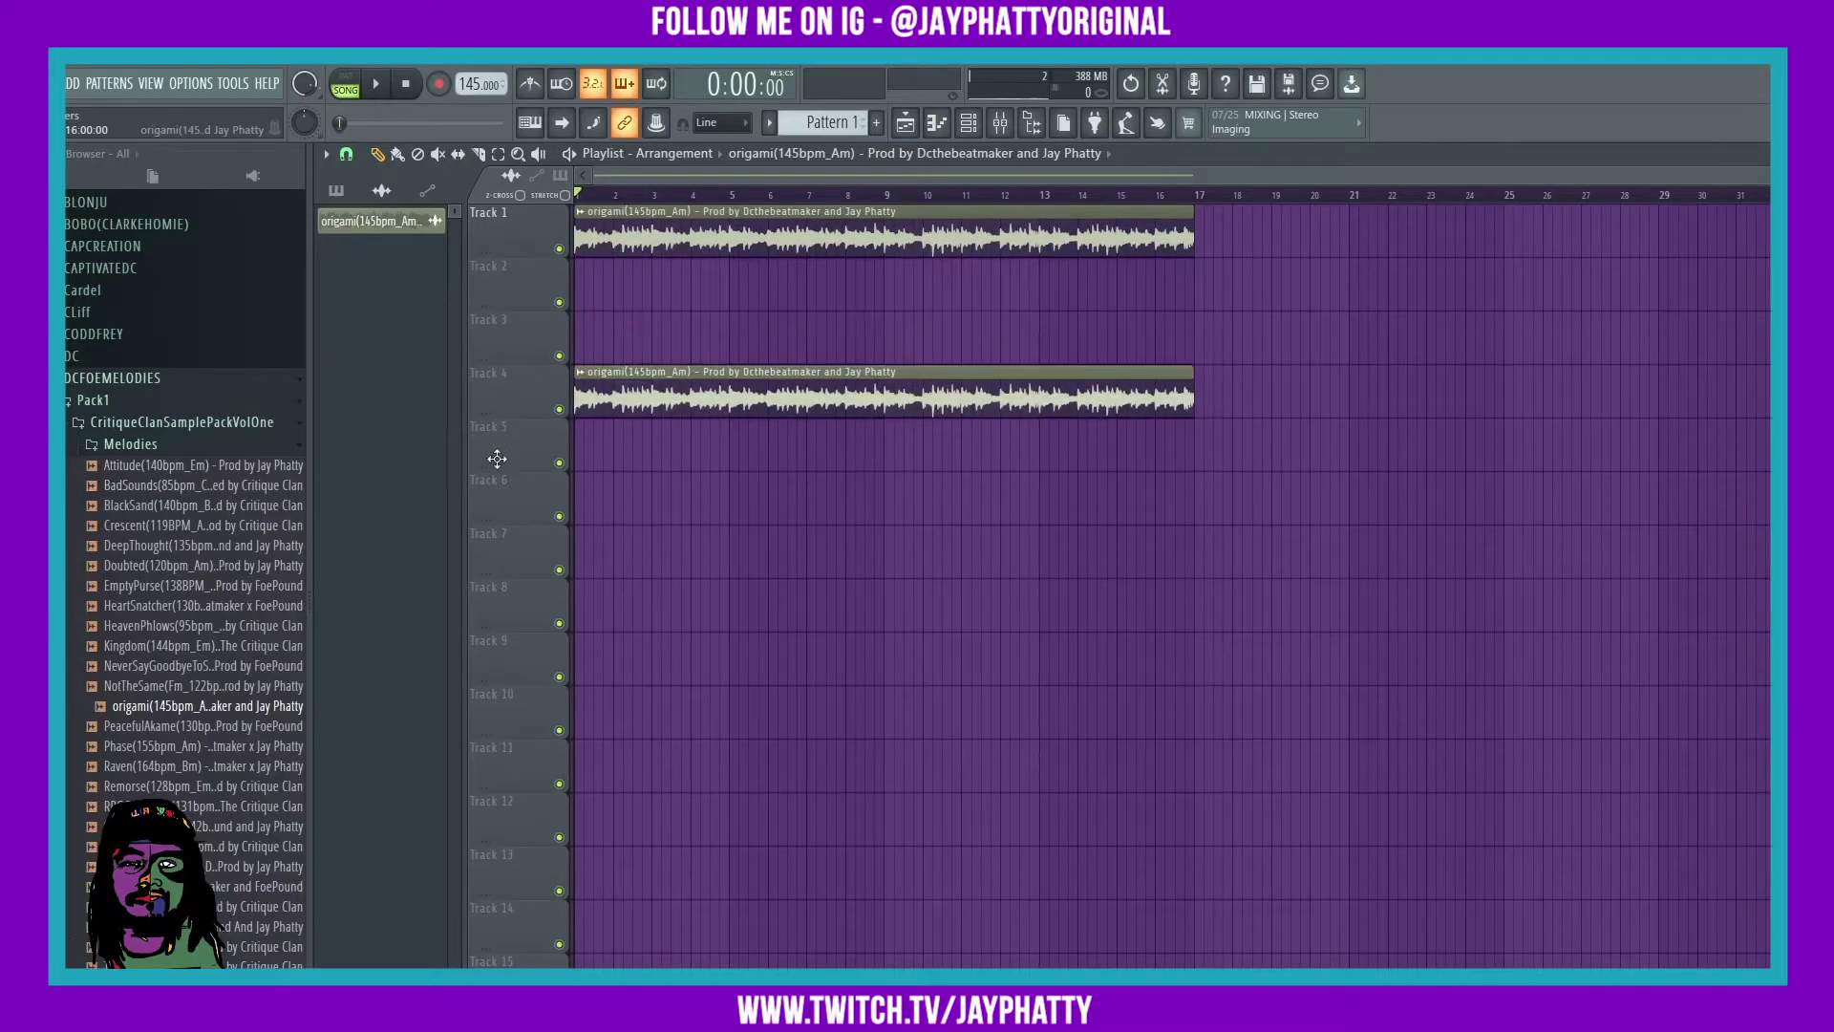
key("alt+Down")
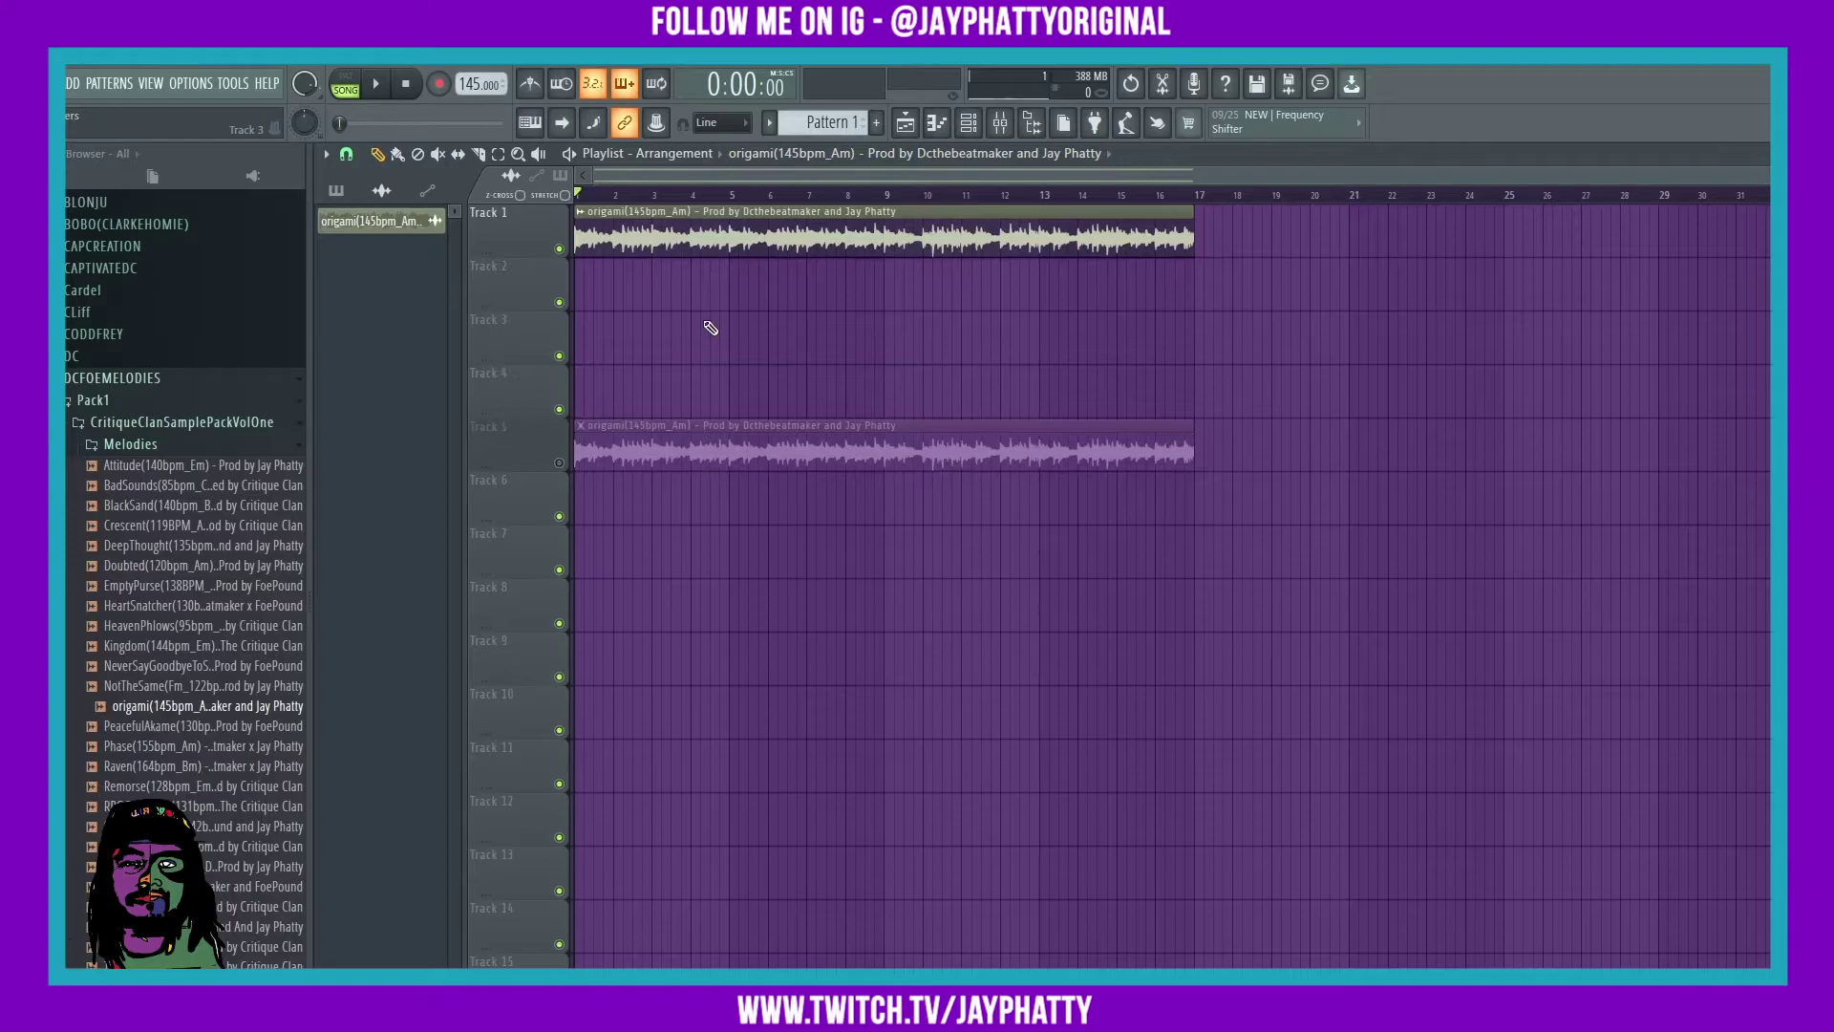
right_click(514, 249)
mouse_move(586, 495)
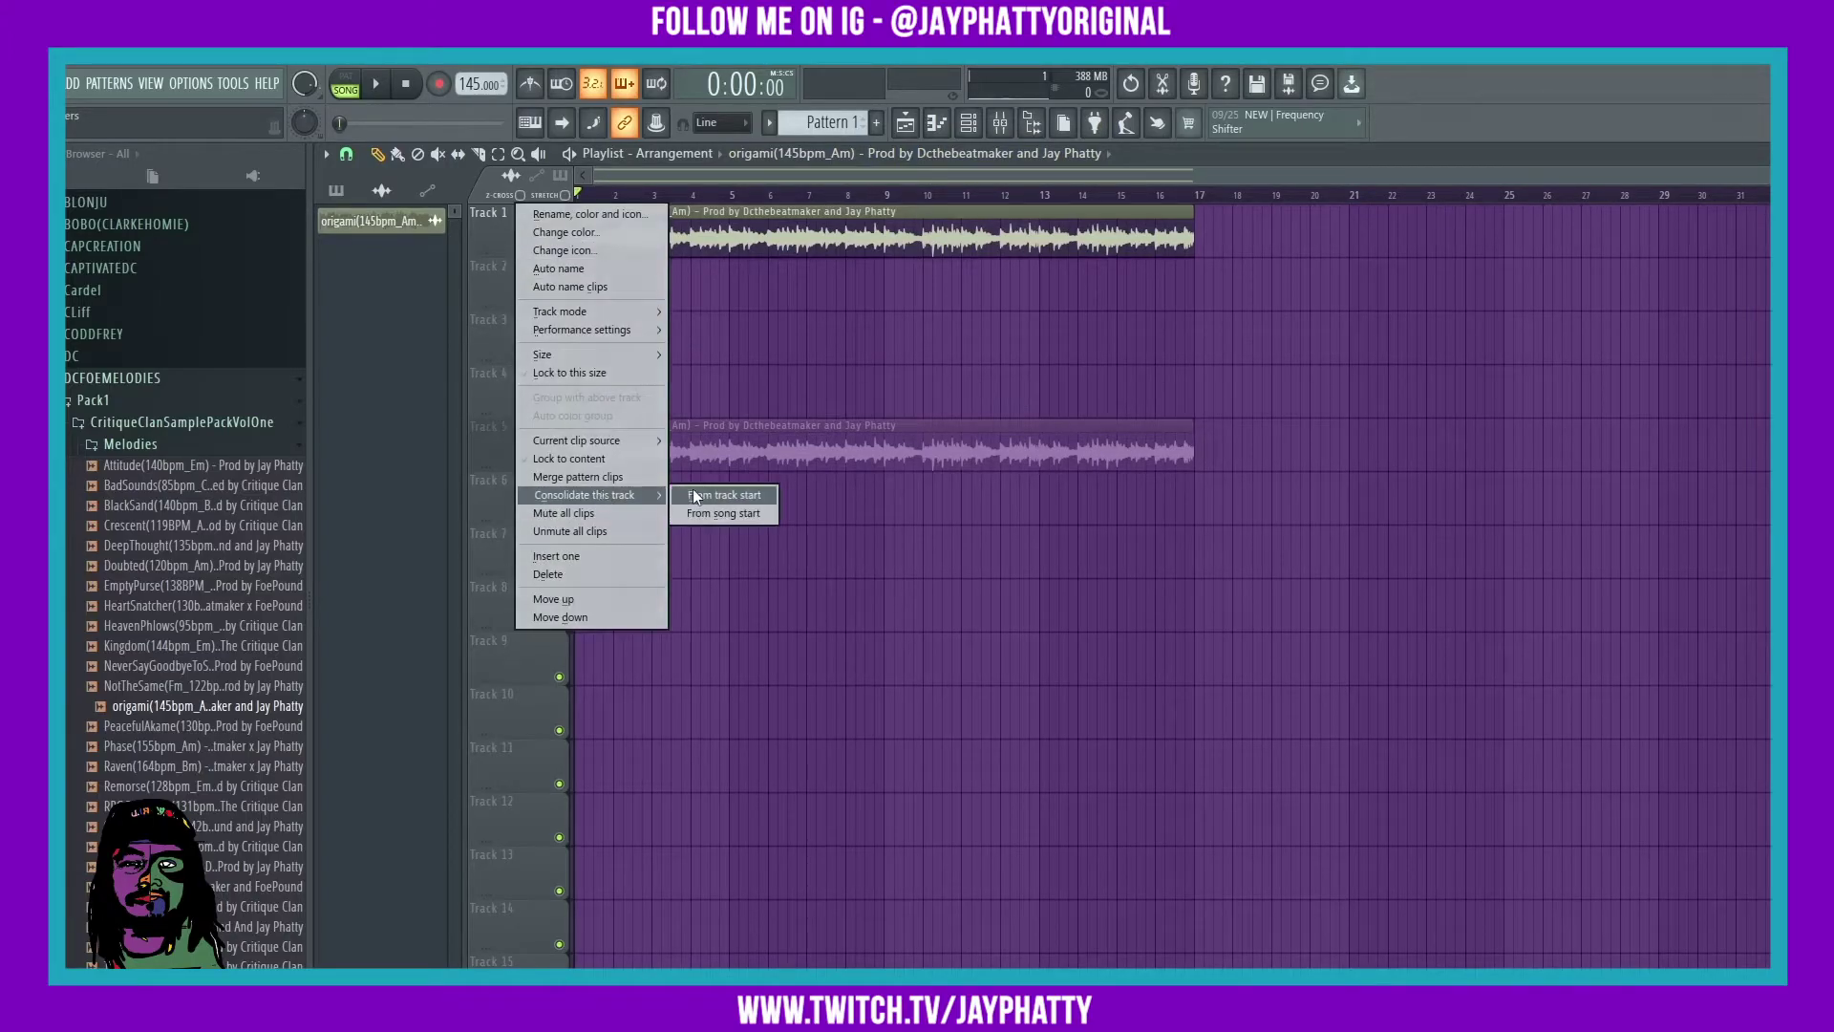
left_click(692, 497)
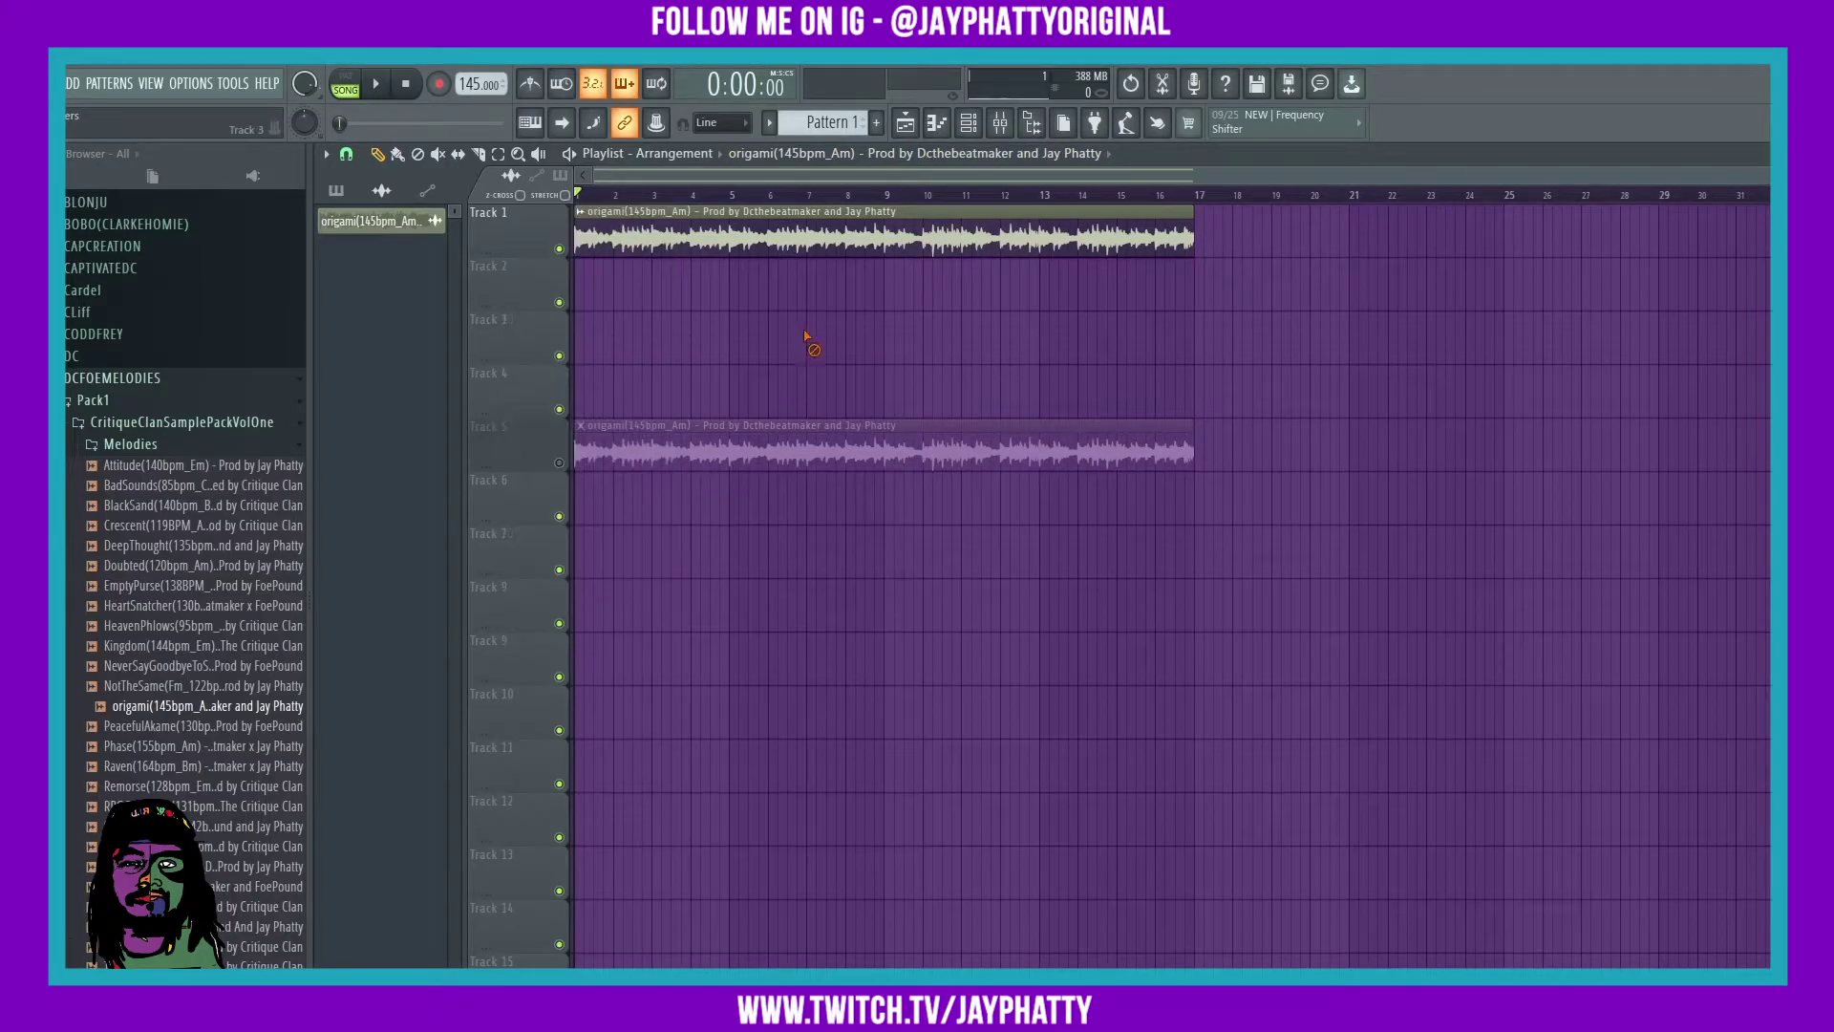
right_click(507, 230)
mouse_move(577, 495)
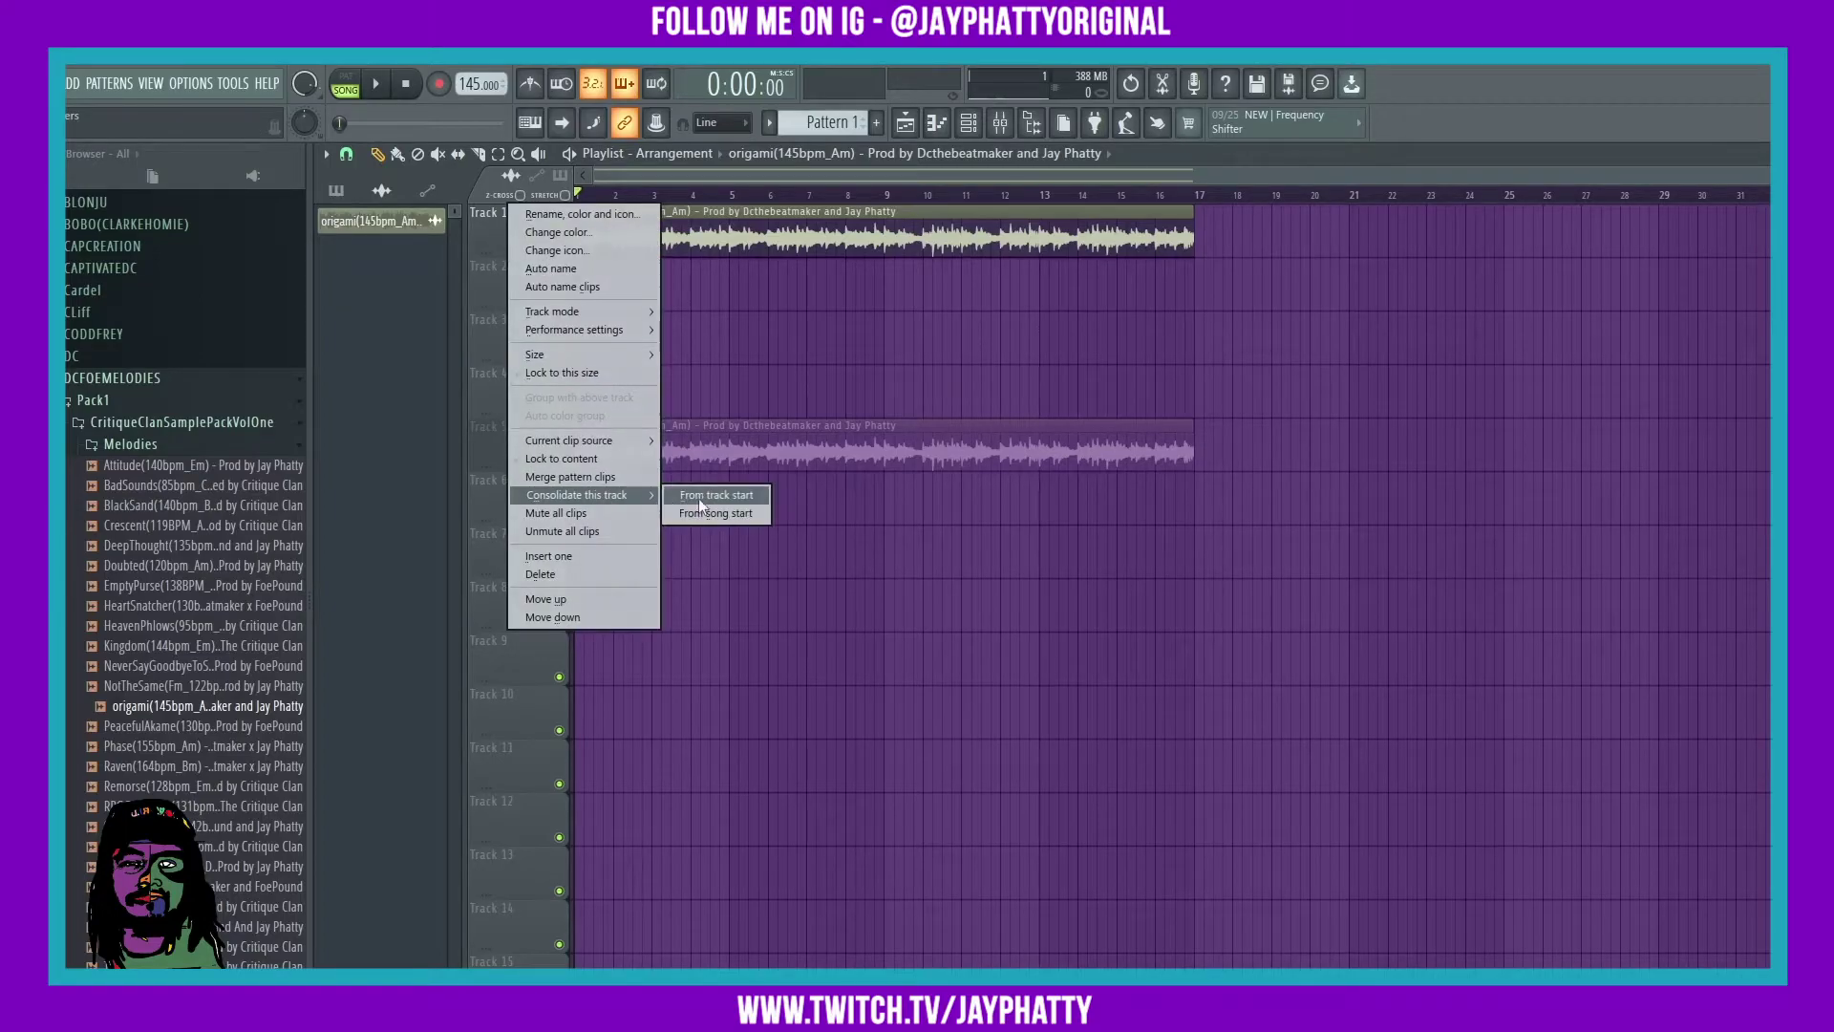
left_click(699, 497)
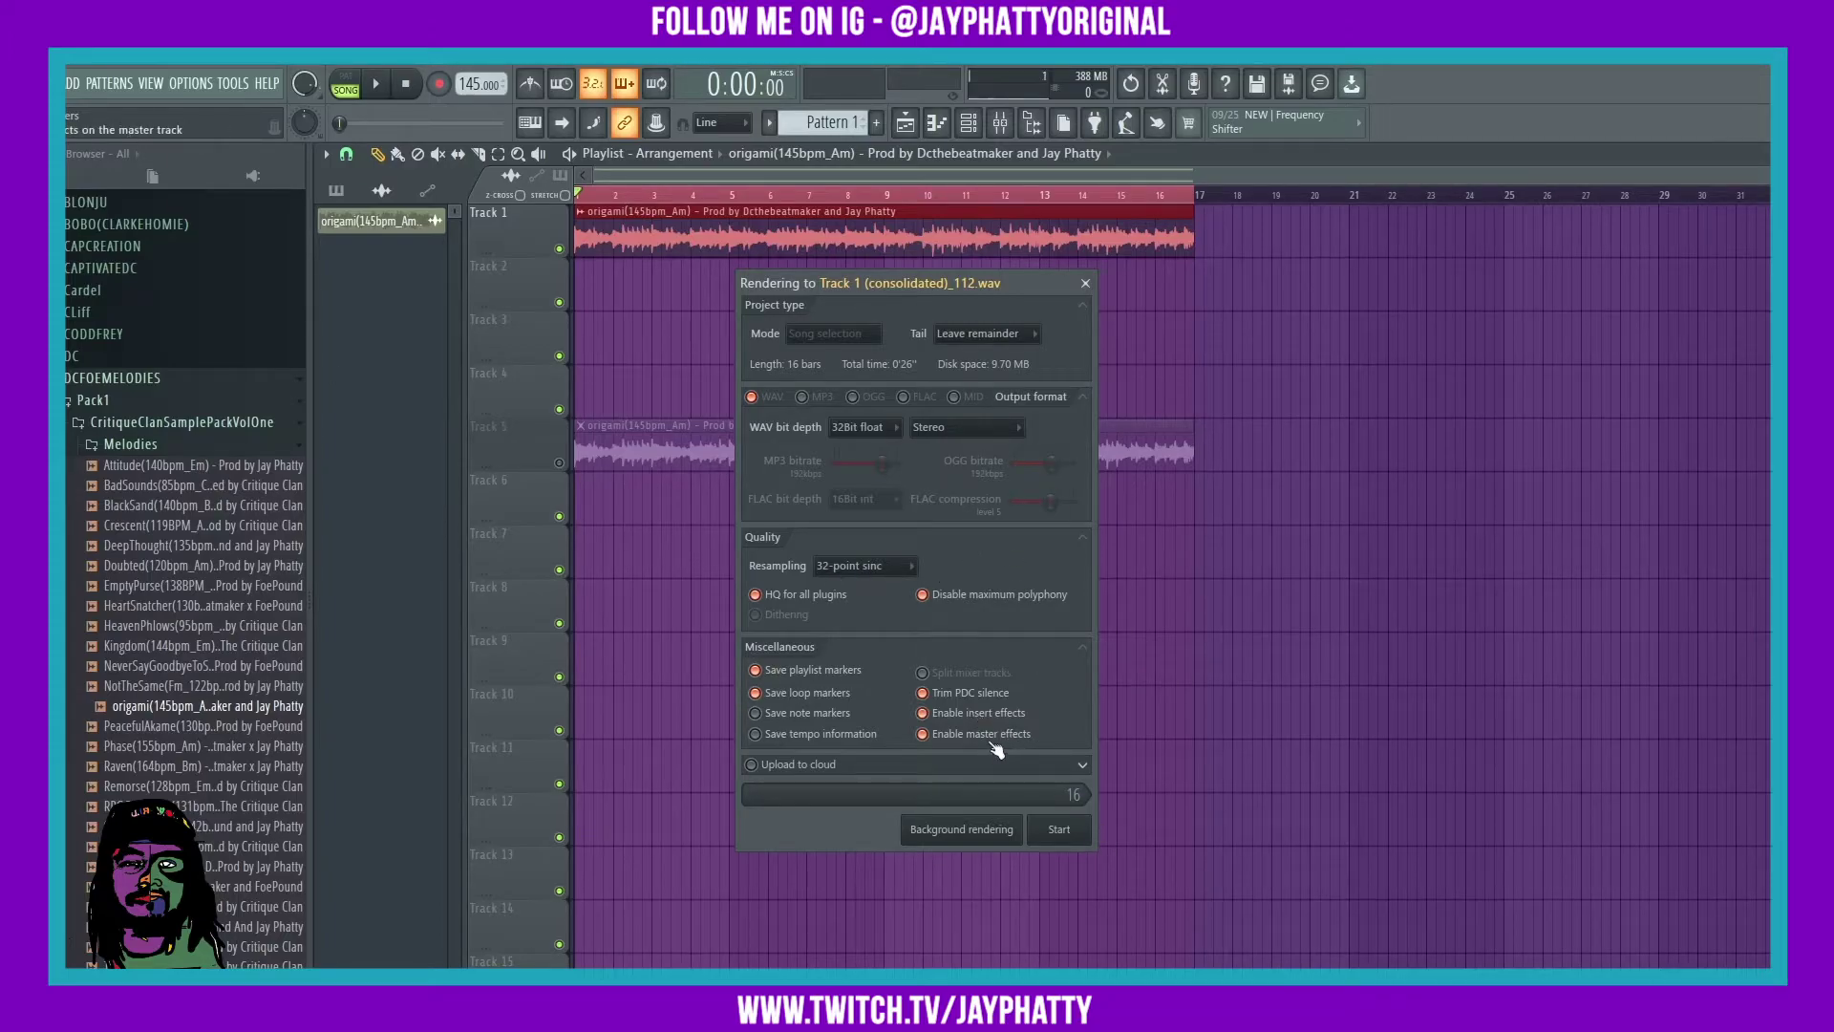
- Render the consolidated Track 1 audio, close the driver window, and mute the backup clips
left_click(1070, 838)
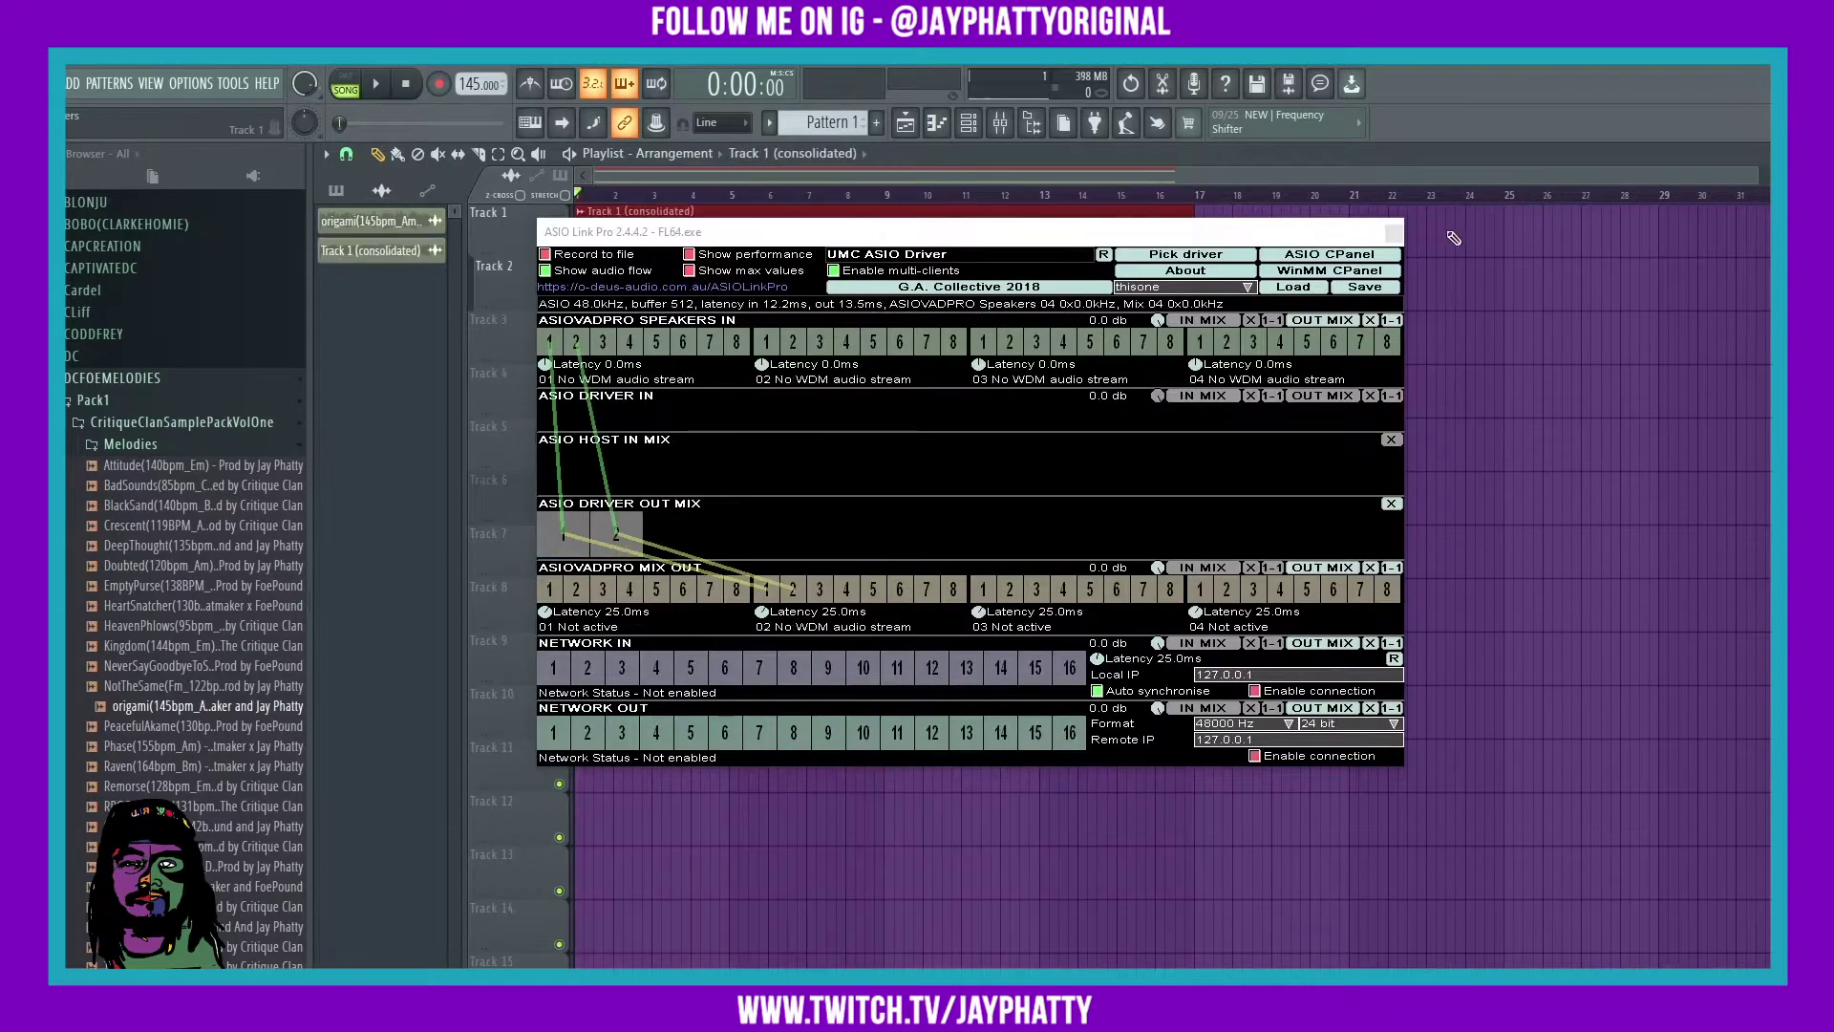
left_click(1395, 233)
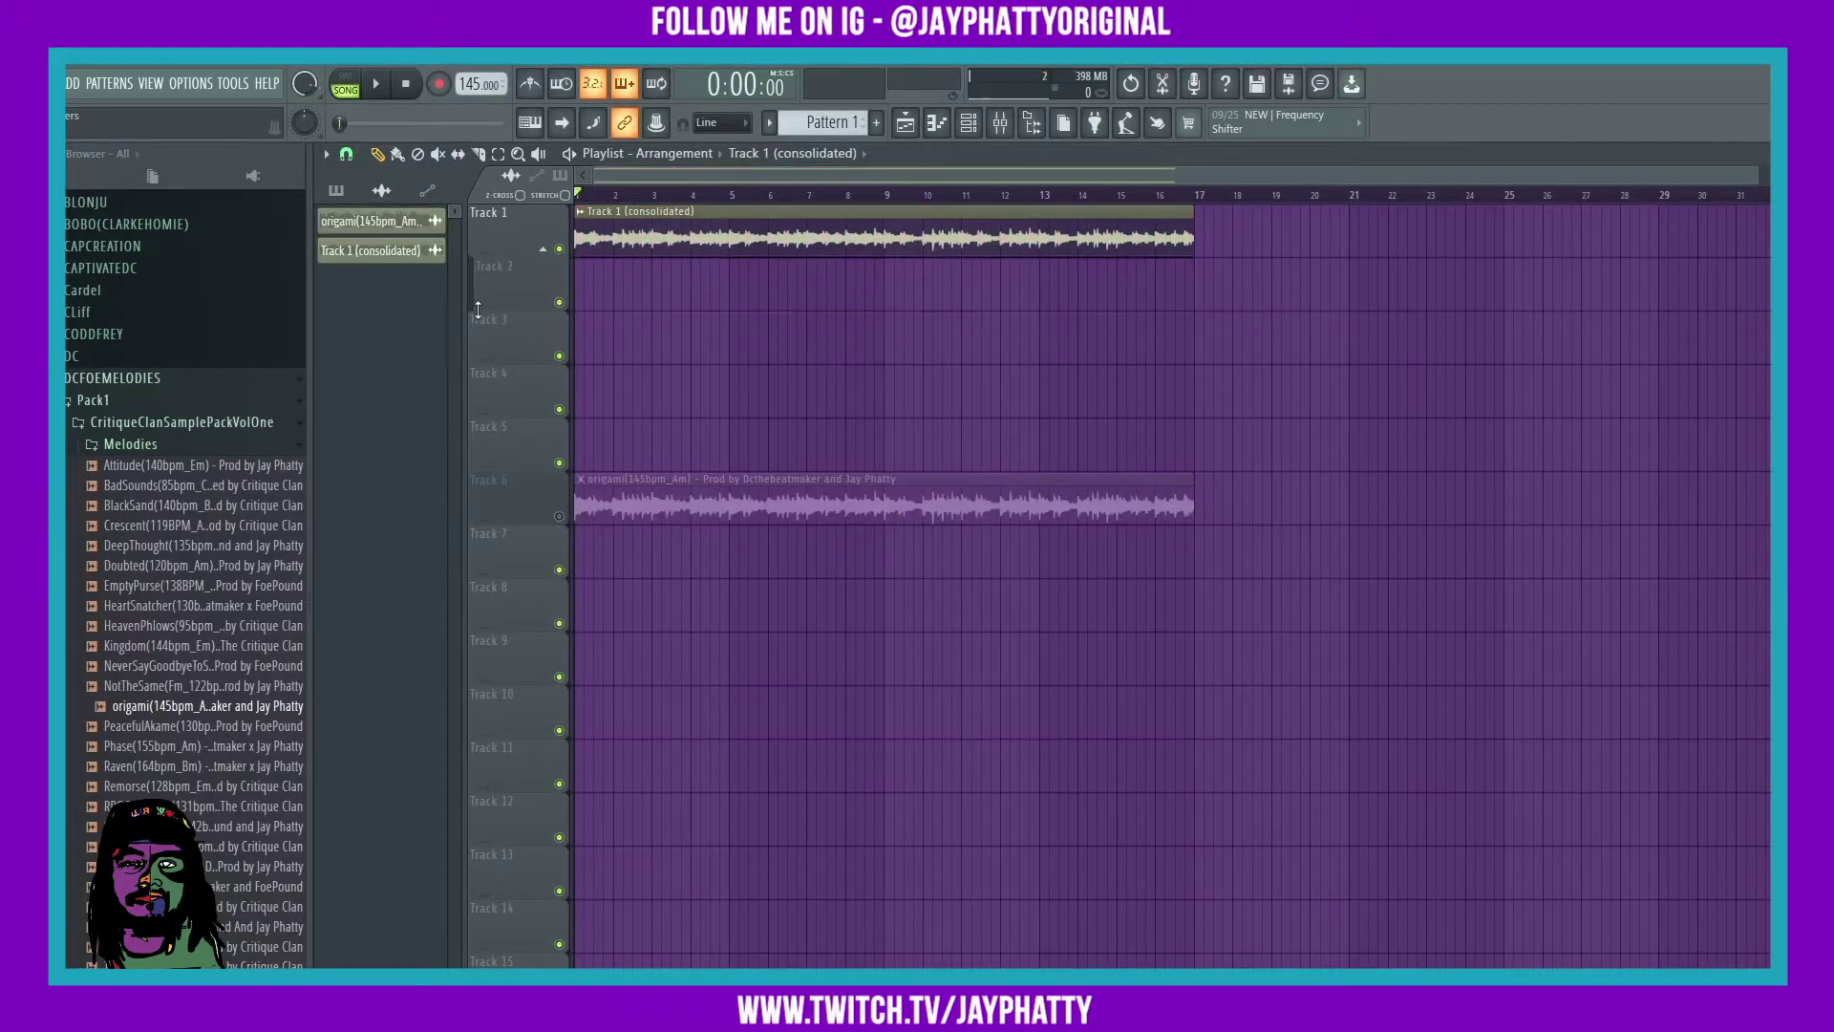
right_click(501, 261)
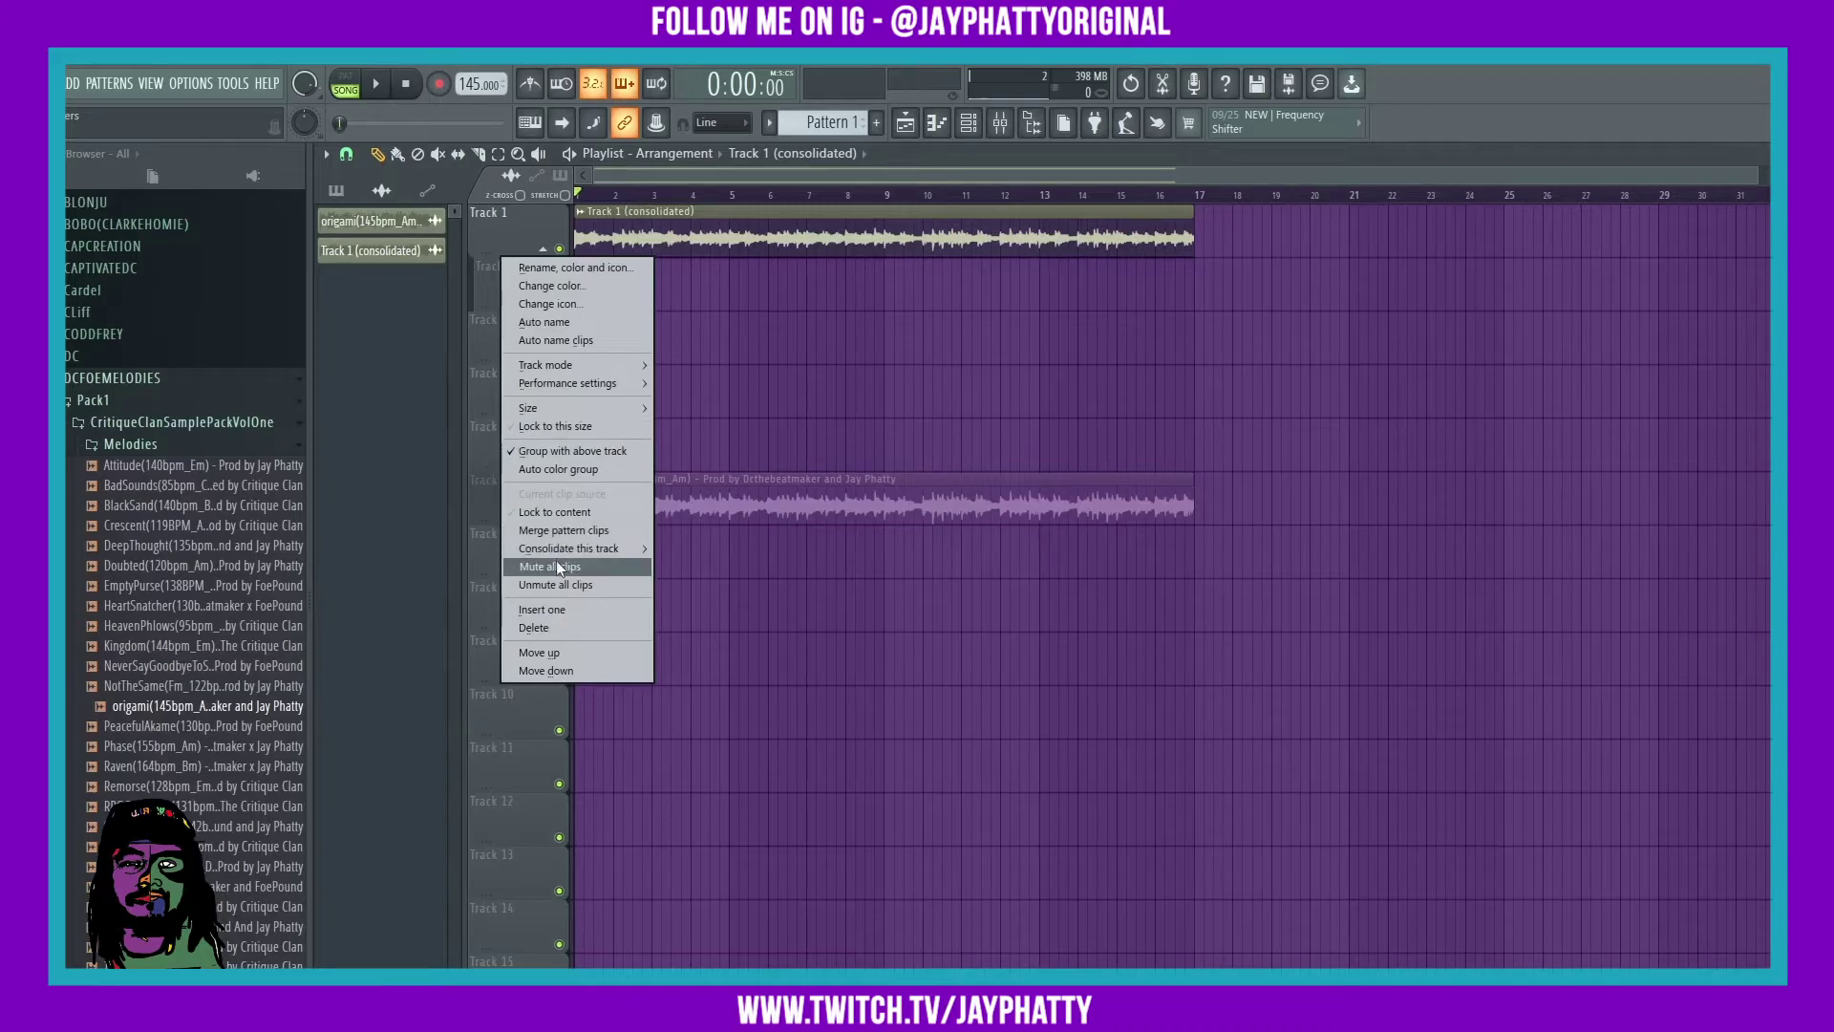
left_click(581, 452)
left_click(369, 251)
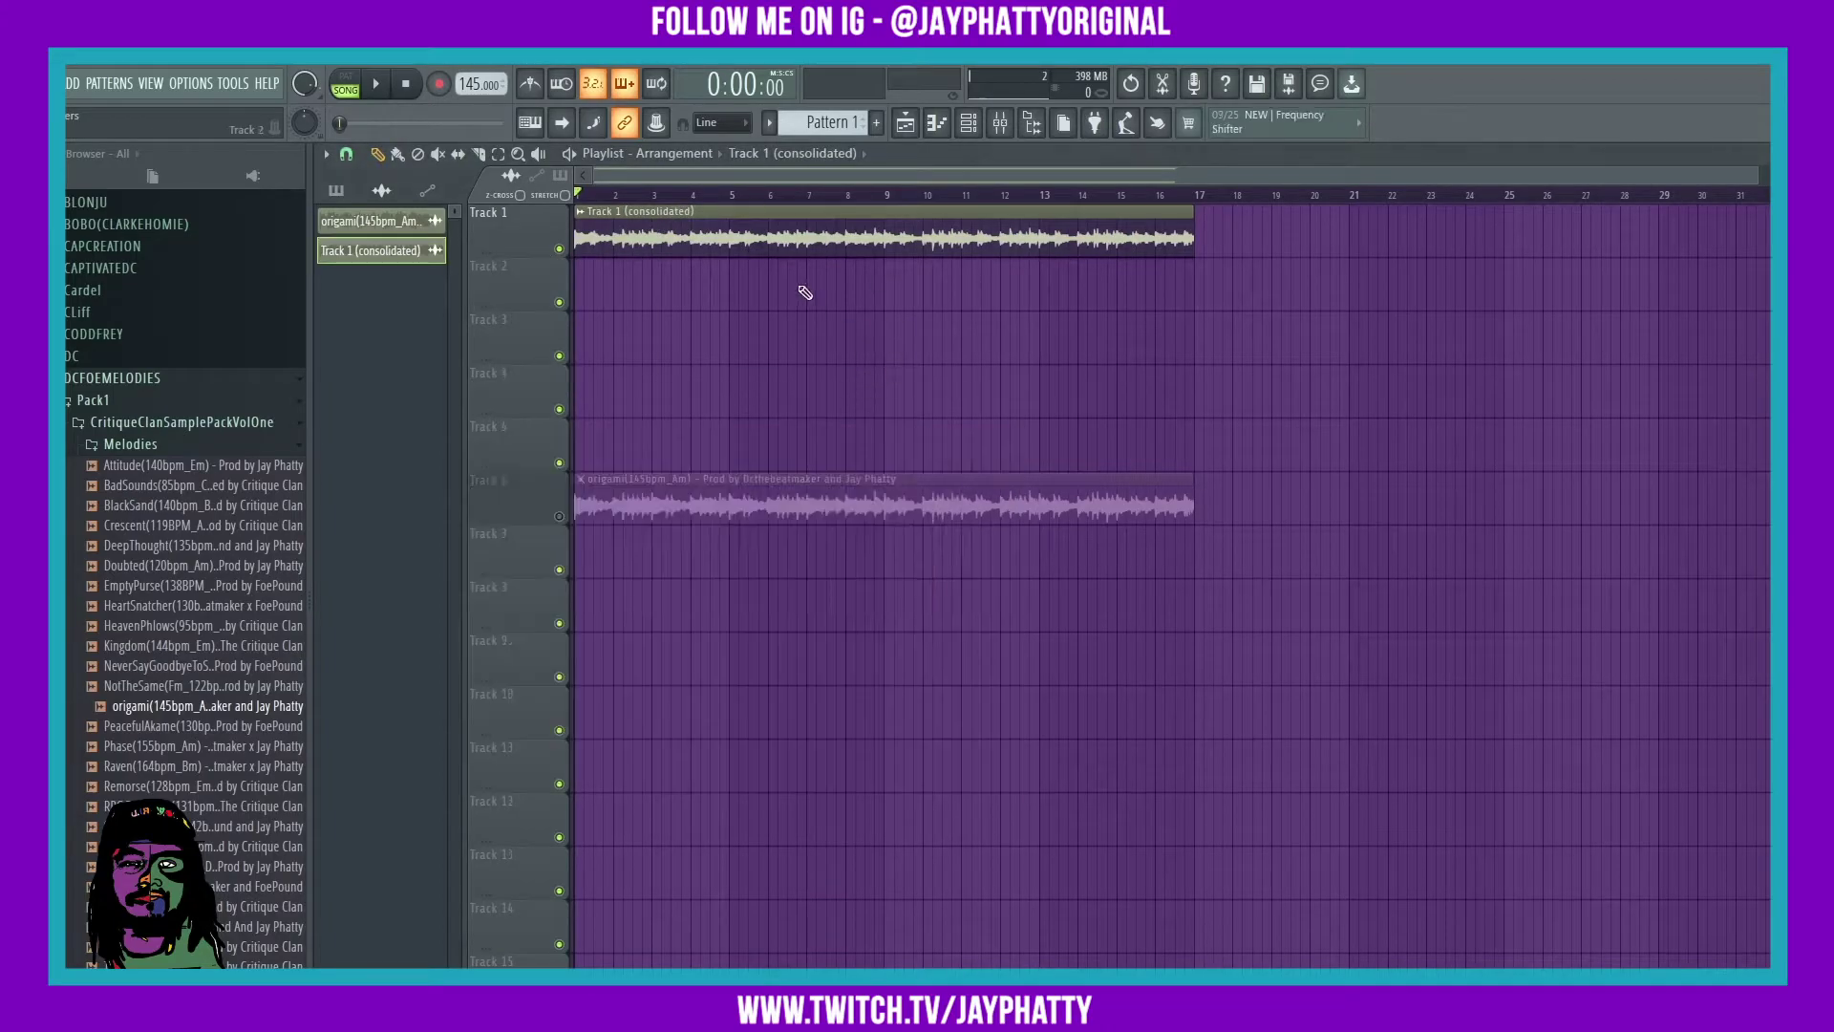
- Check the consolidated Track 1 clip's settings and play it on its own
double_click(630, 236)
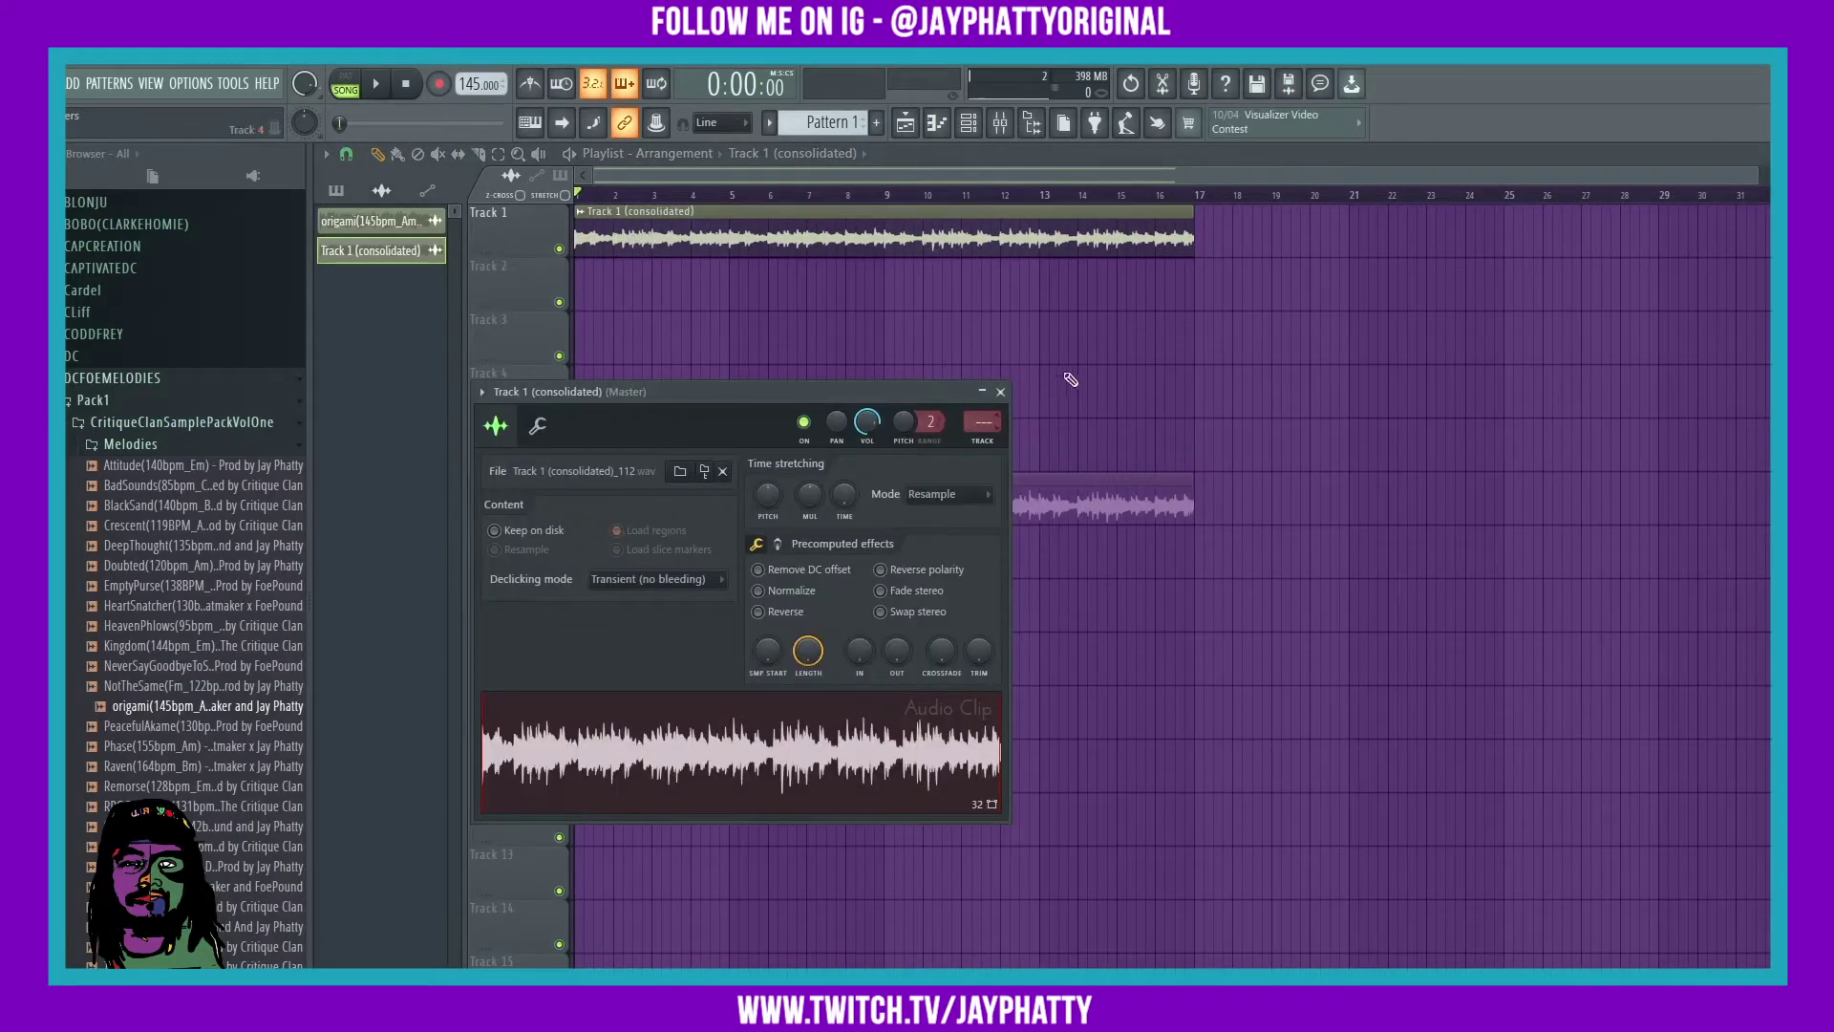
key("Escape")
key("space")
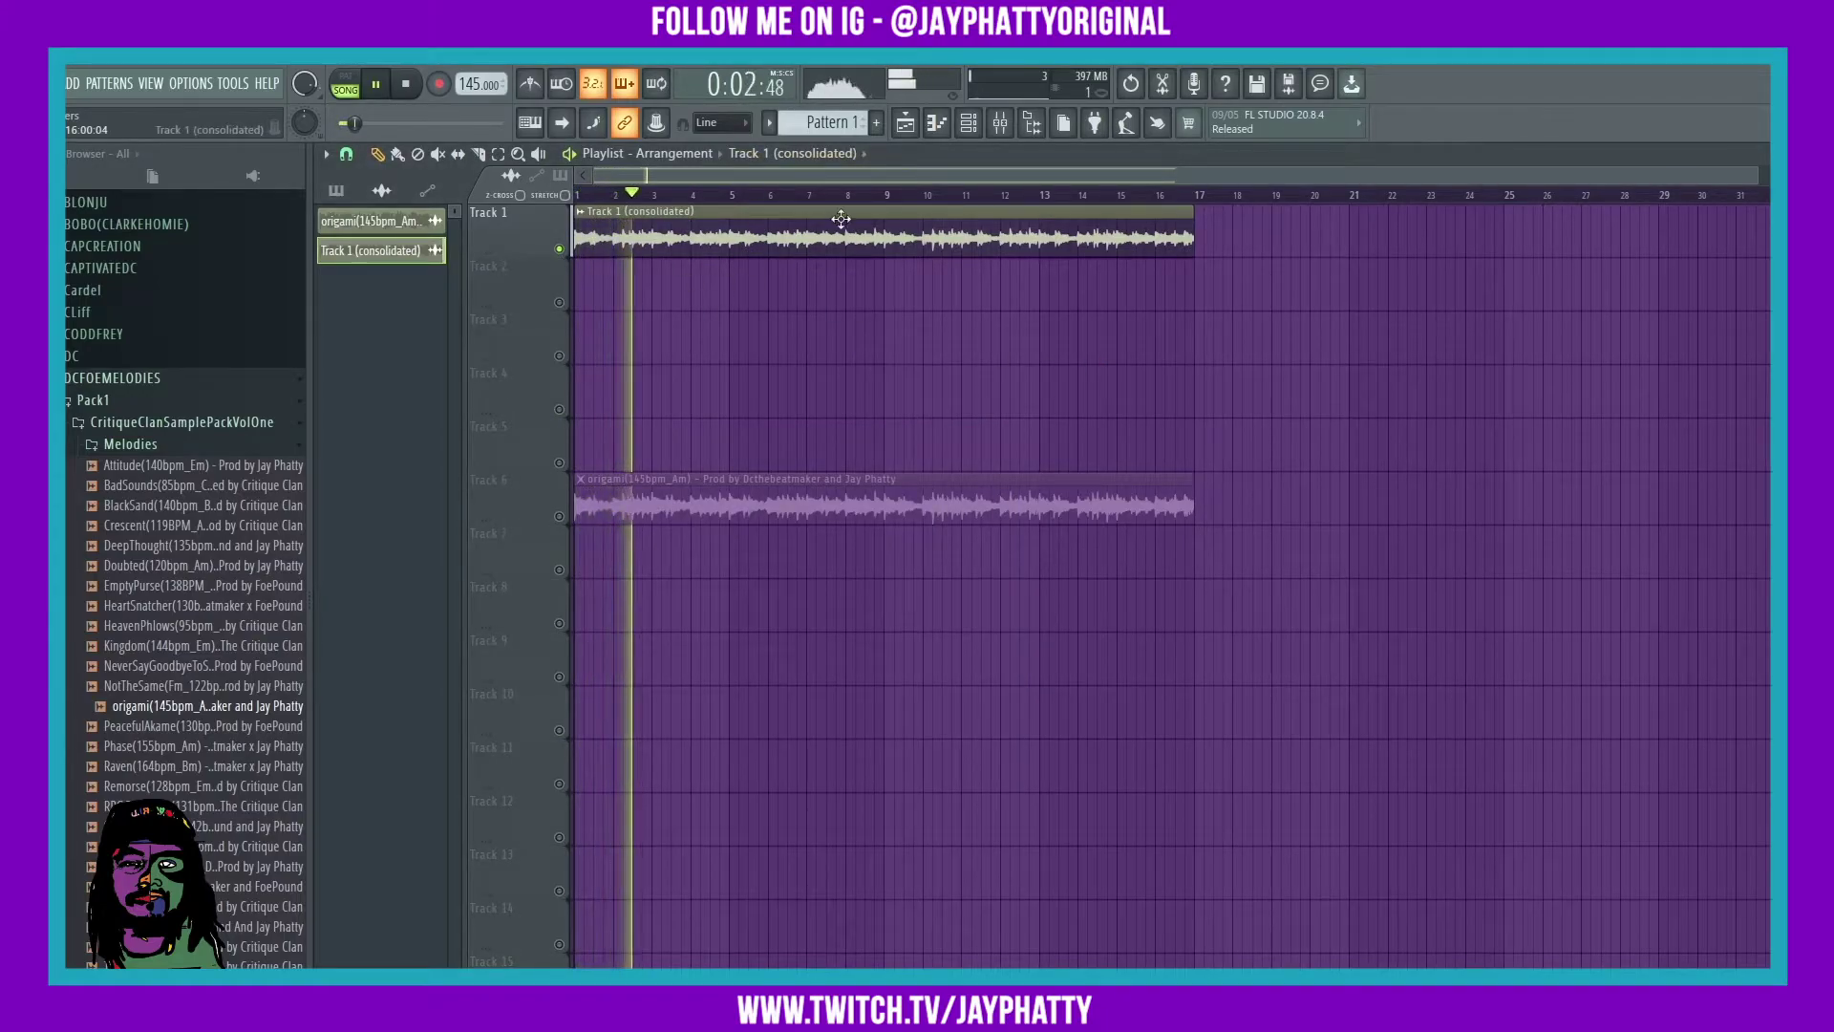
- Stop playback and unsolo Track 1 so all tracks play
key("space")
right_click(559, 247)
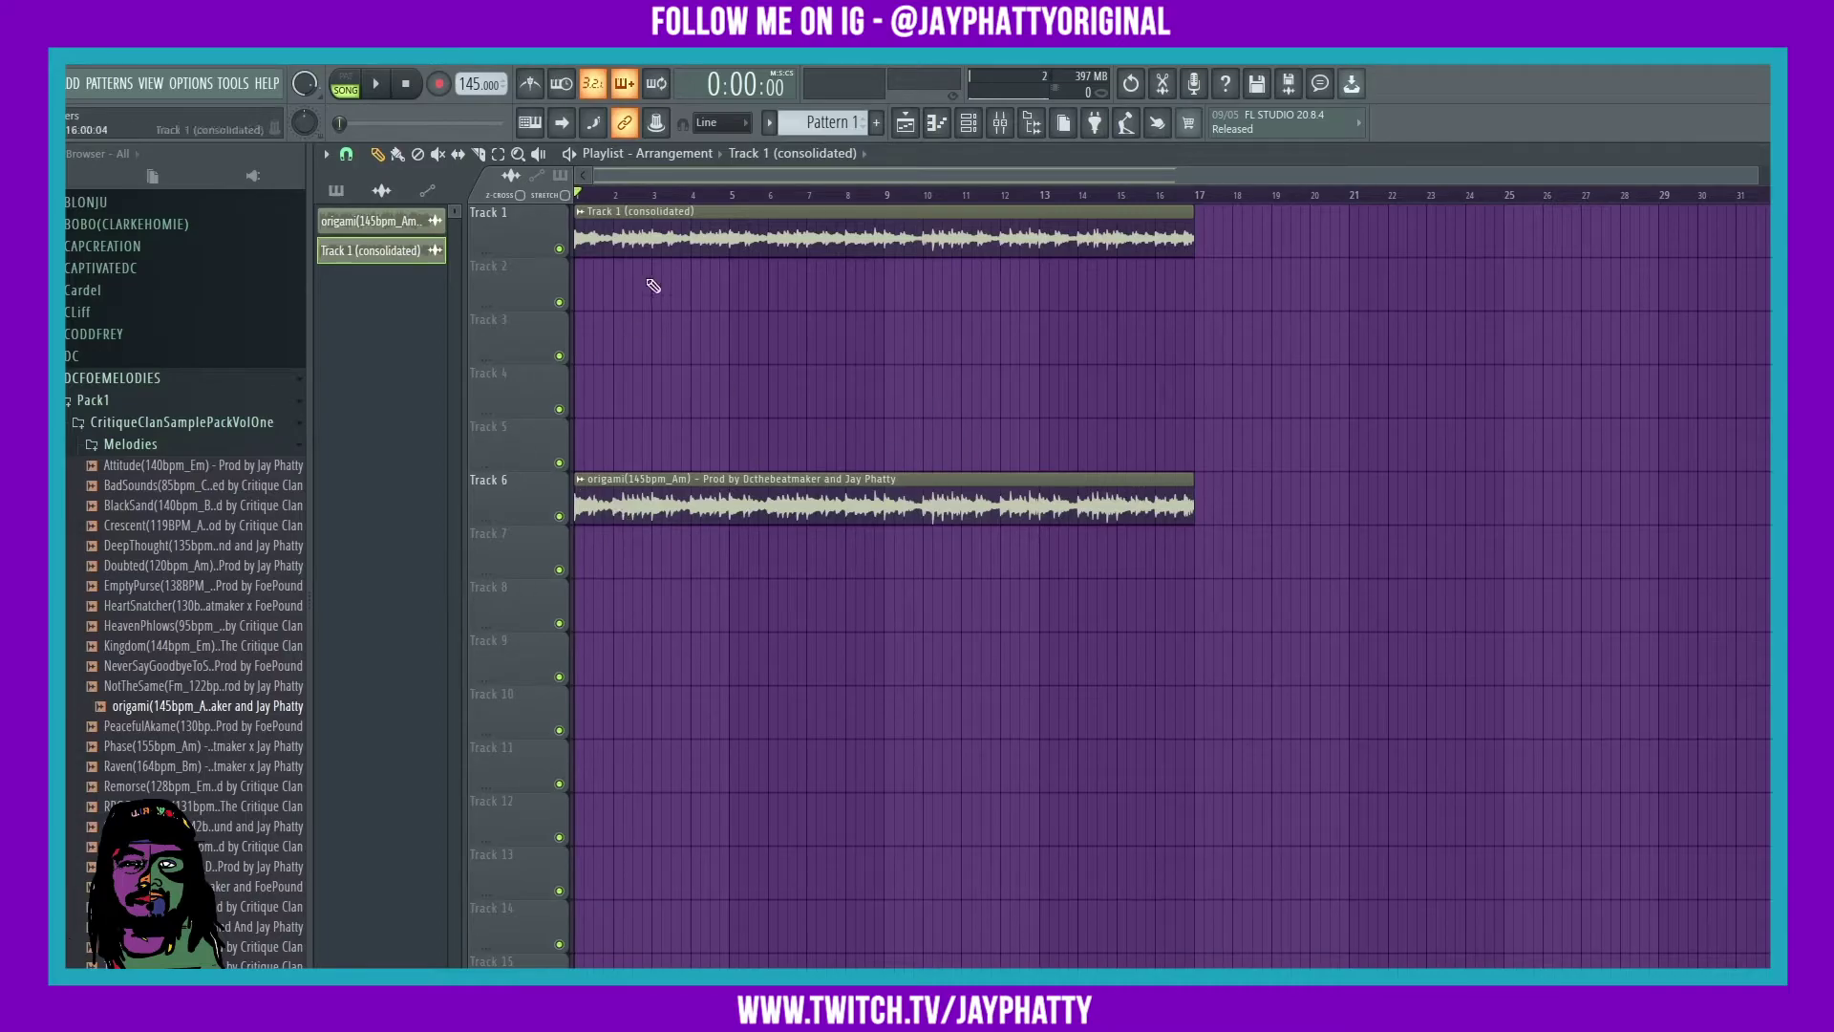
right_click(517, 503)
left_click(586, 709)
- Audition the Track 6 origami melody solo, then unsolo it and mute Track 1
left_click(558, 517, "ctrl")
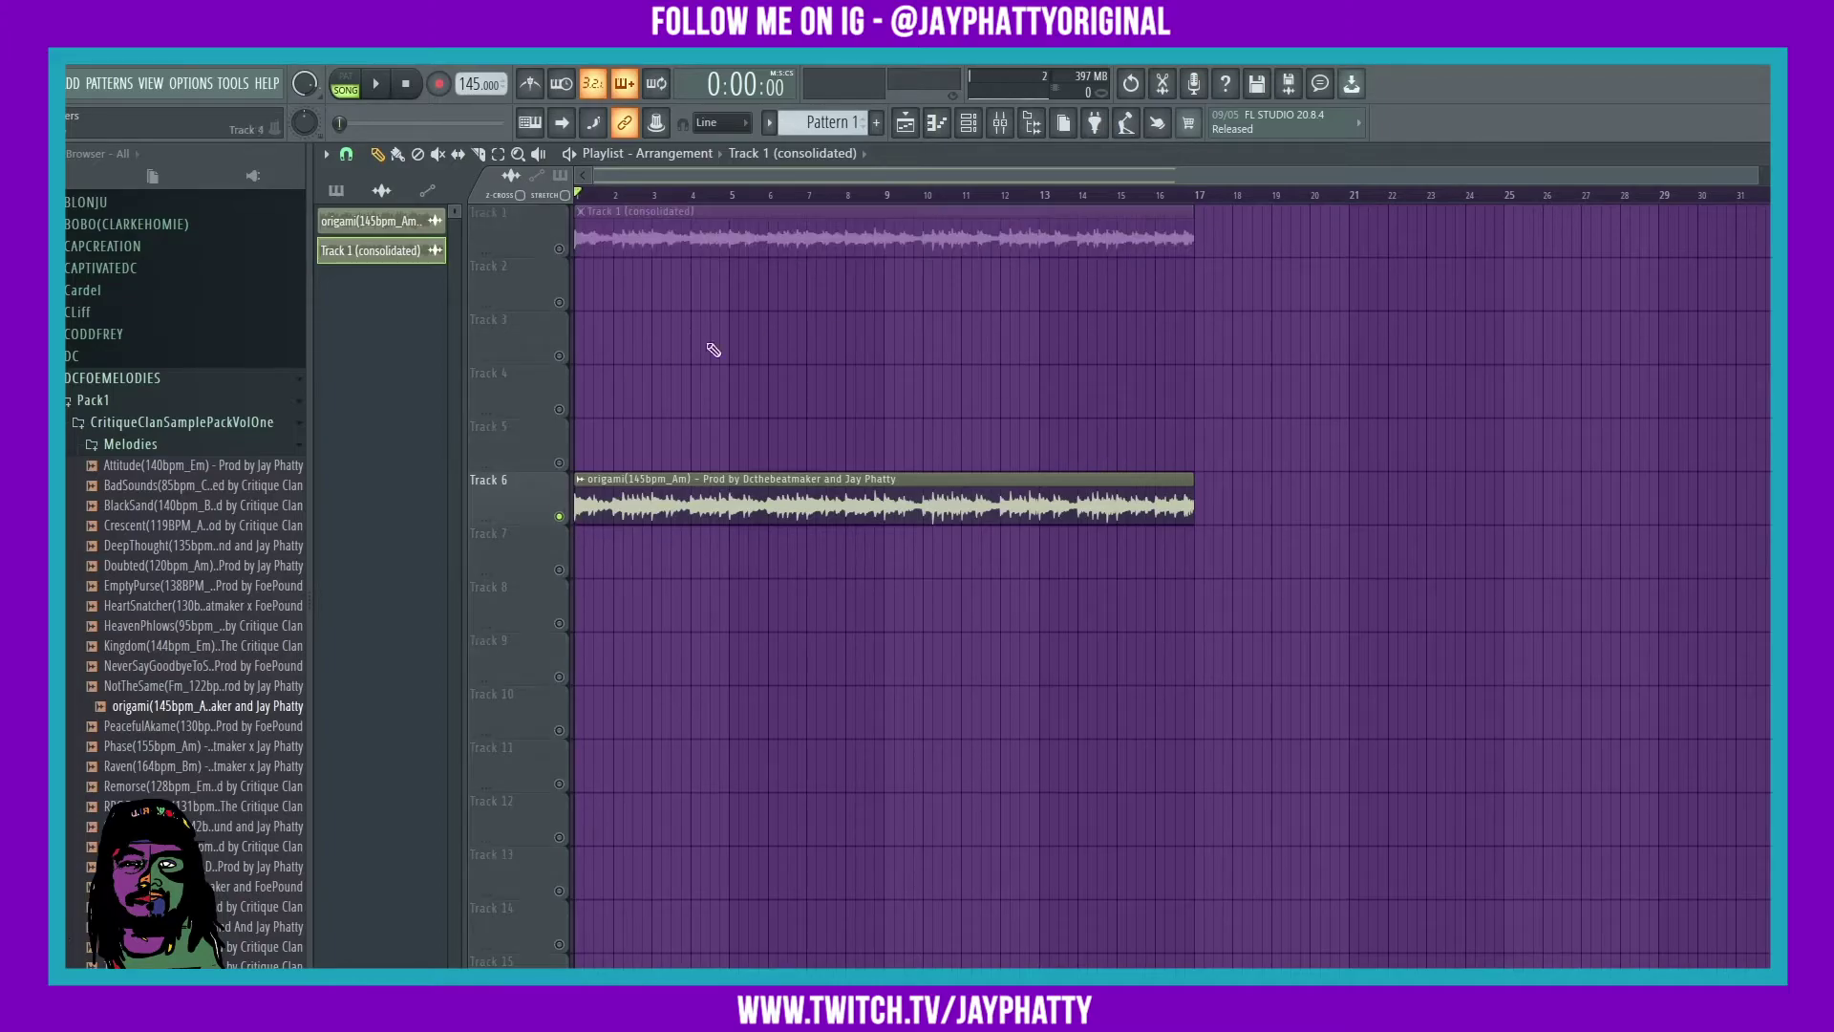
right_click(555, 512)
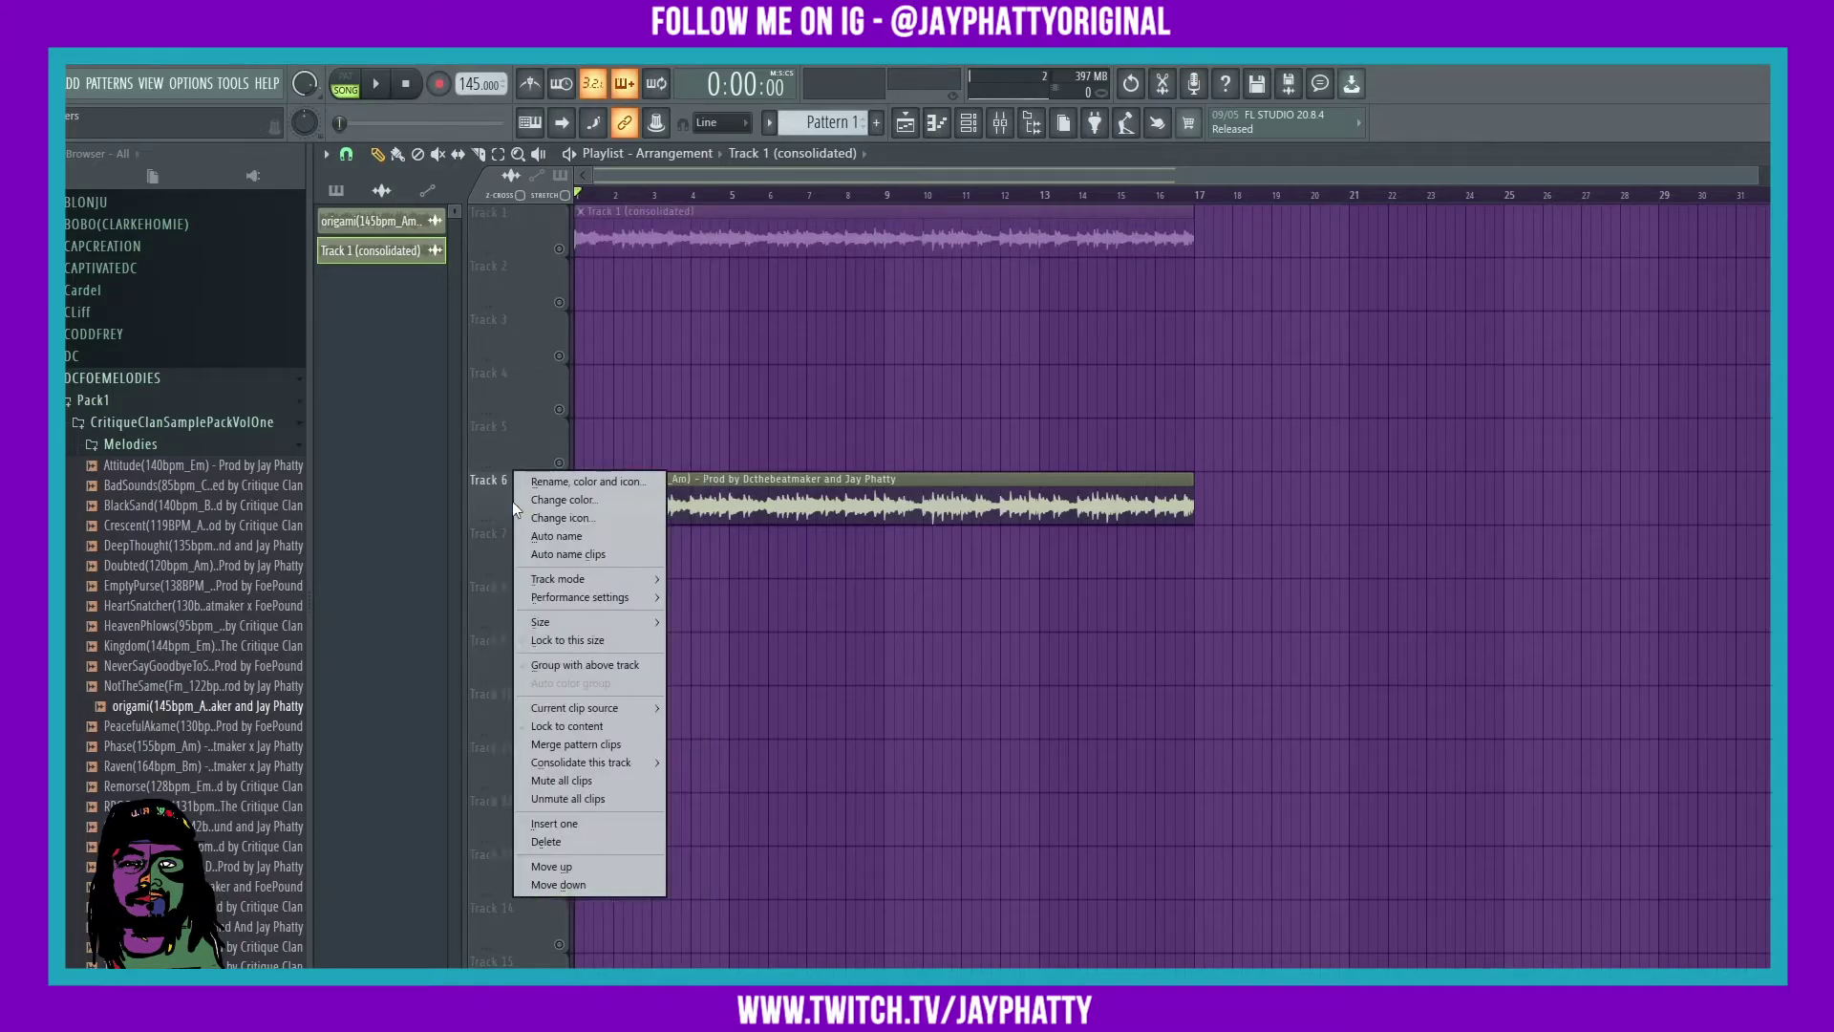
left_click(560, 516, "ctrl")
left_click(559, 249)
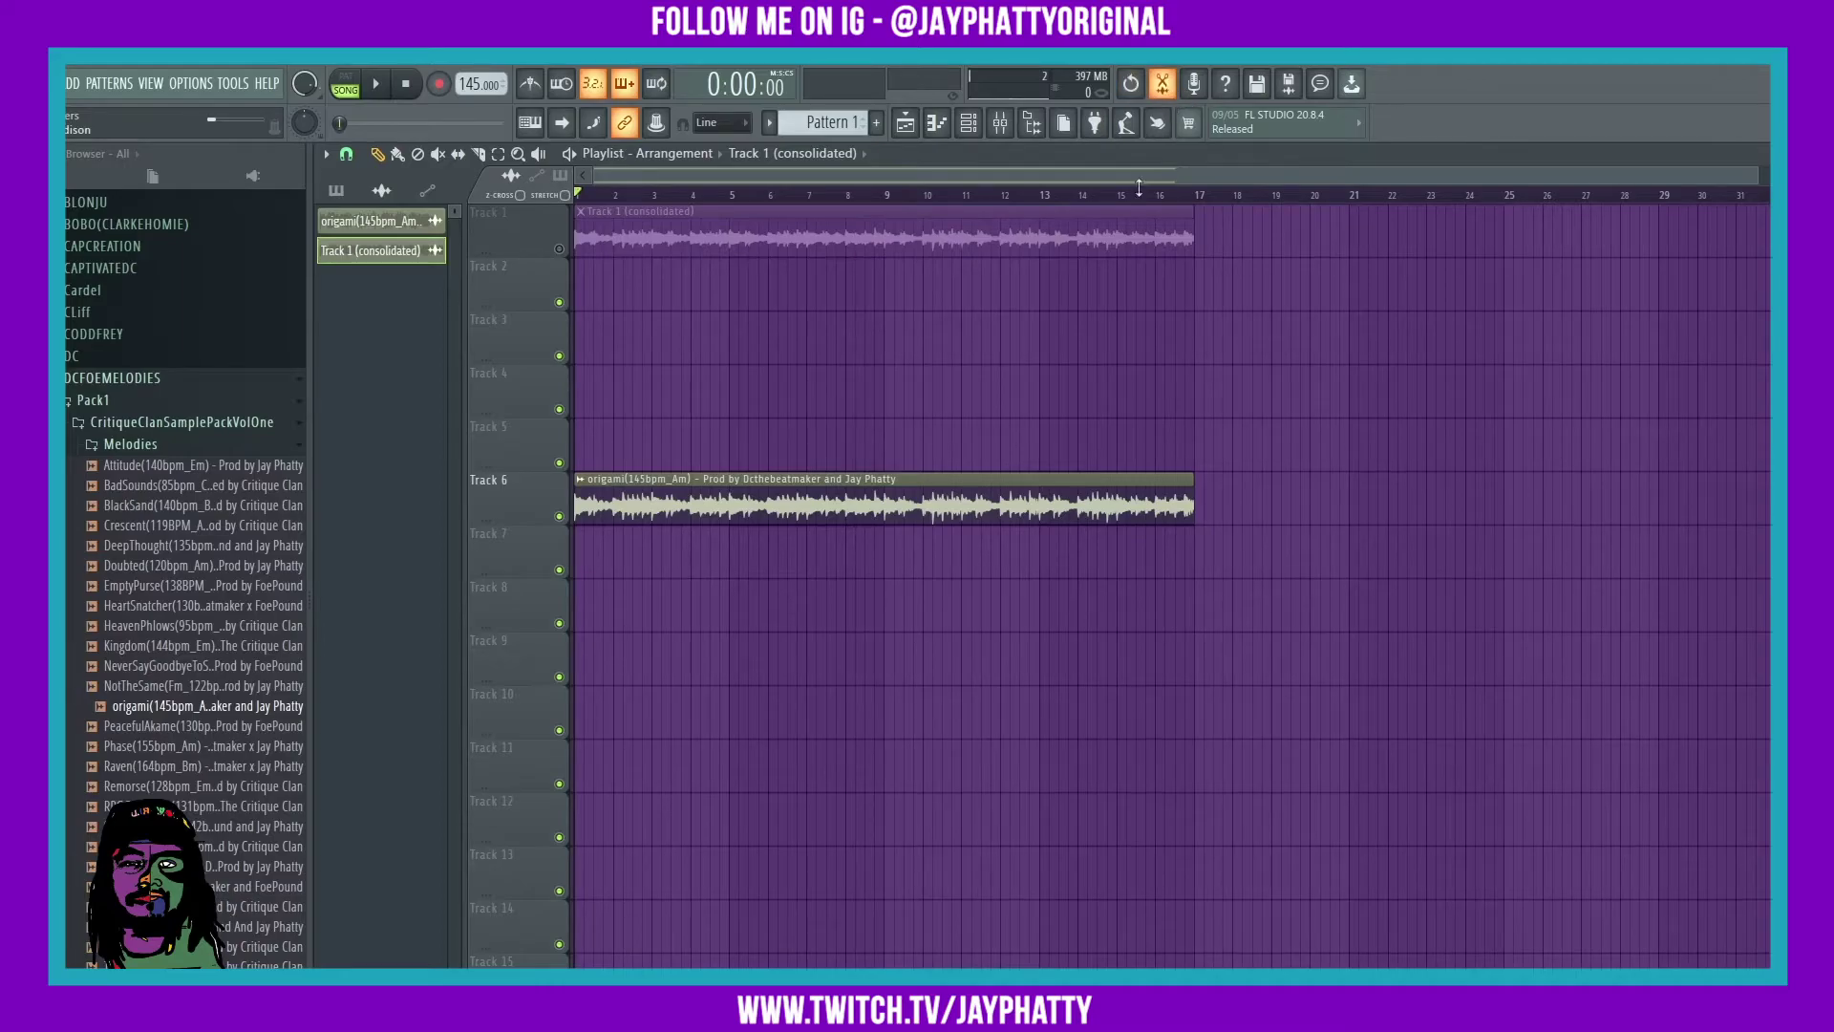
- Drag the right edge of the Track 6 origami clip to lengthen it
left_click(1160, 85)
mouse_move(602, 301)
left_mouse_down()
mouse_move(1245, 212)
mouse_move(910, 579)
left_mouse_up()
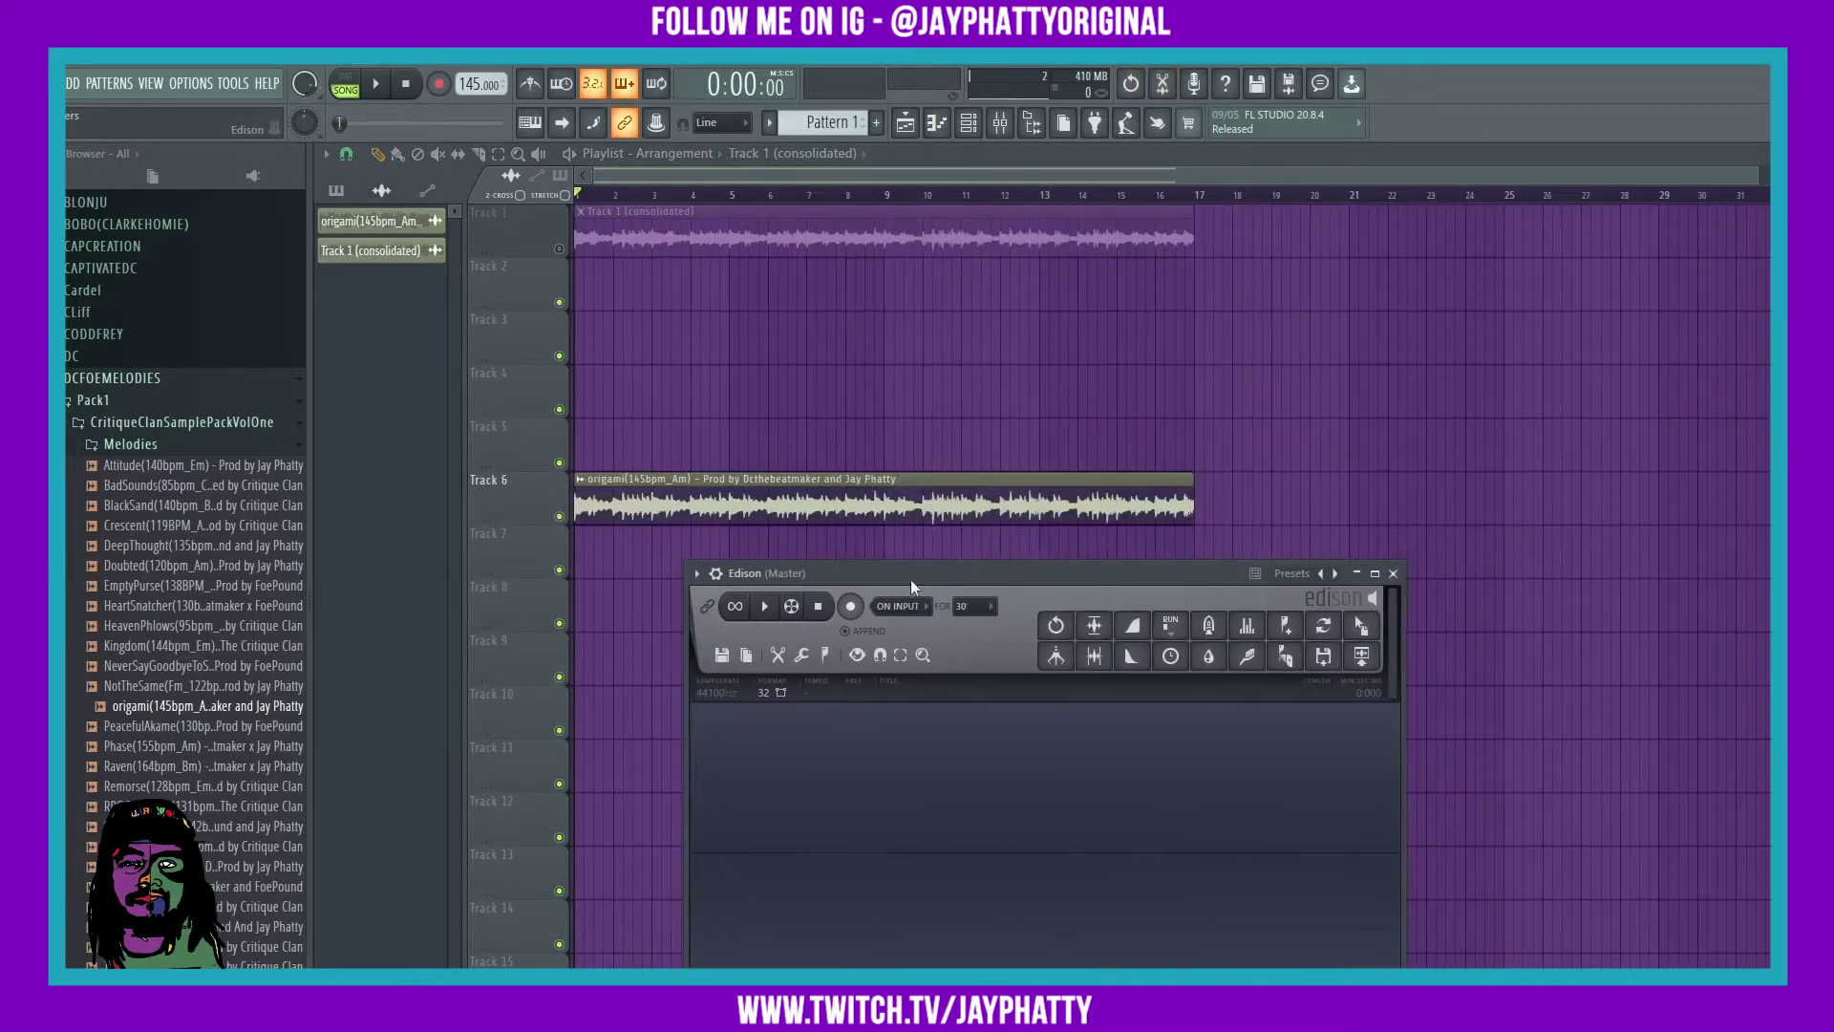
left_click_drag(1188, 490, 1331, 484)
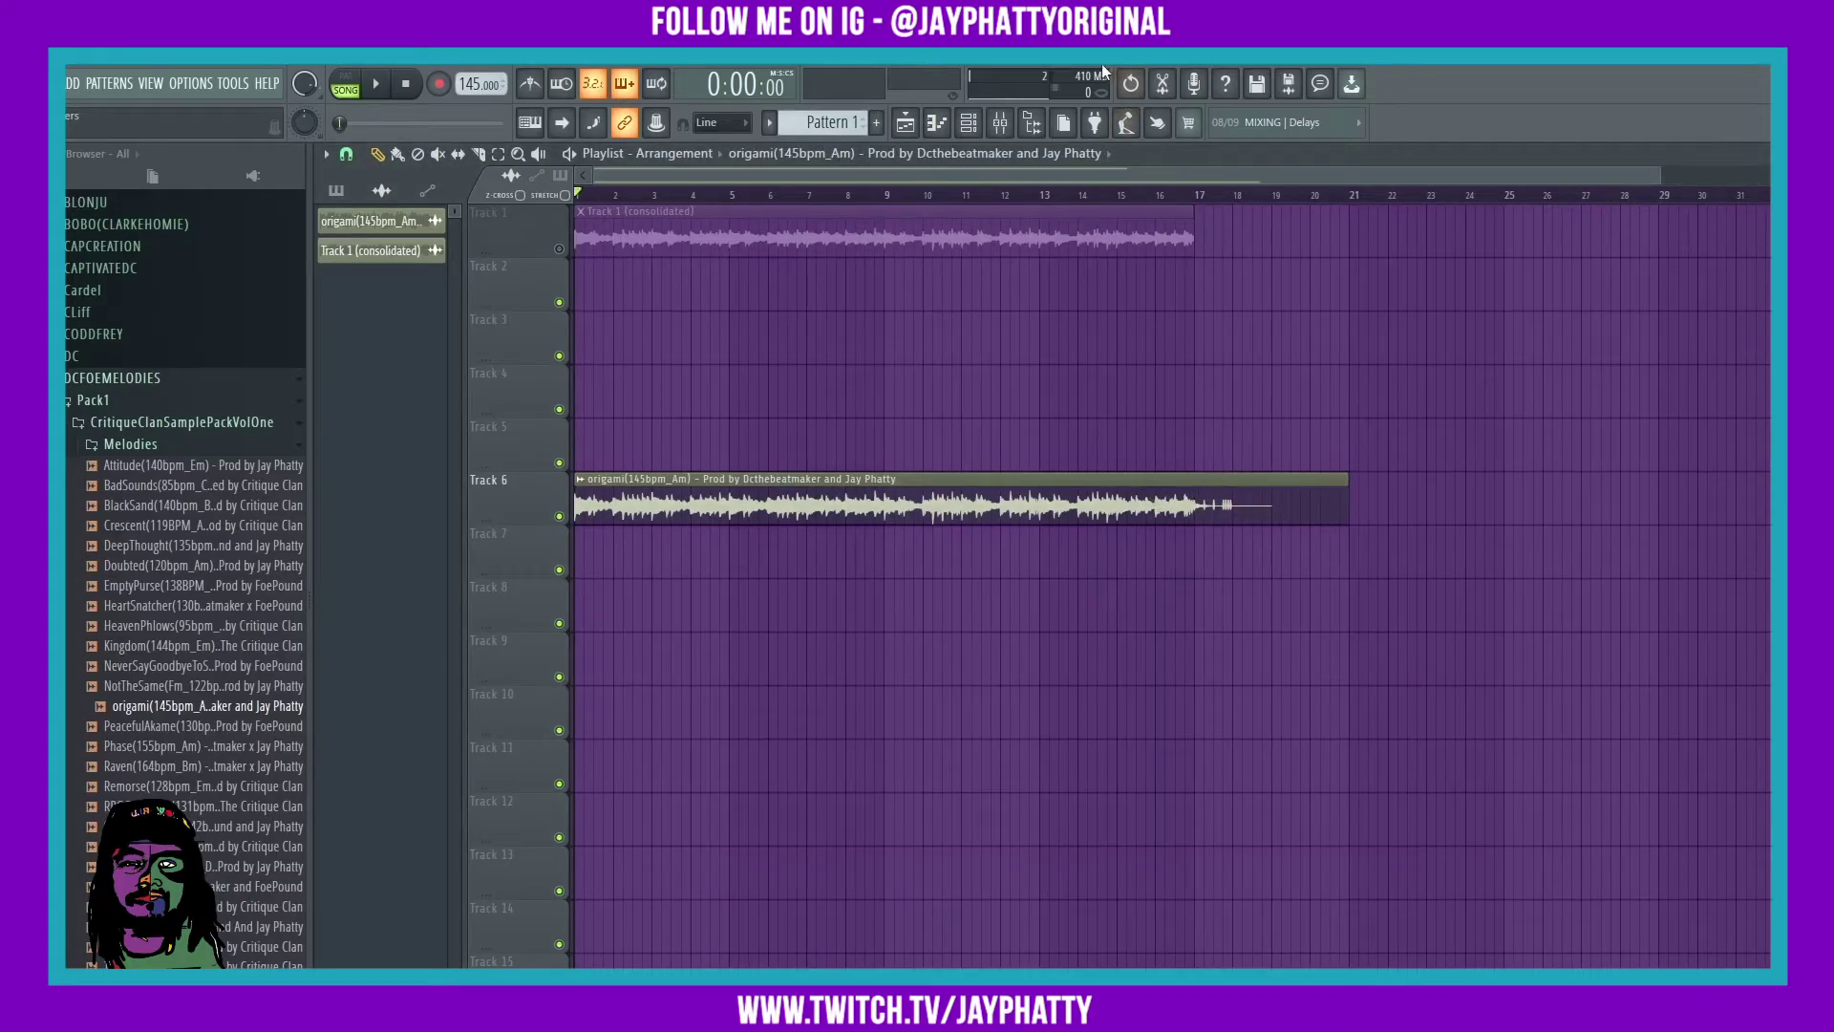
- Arm Edison and start playback to record the melody
left_click(1161, 83)
left_click_drag(942, 576, 1072, 540)
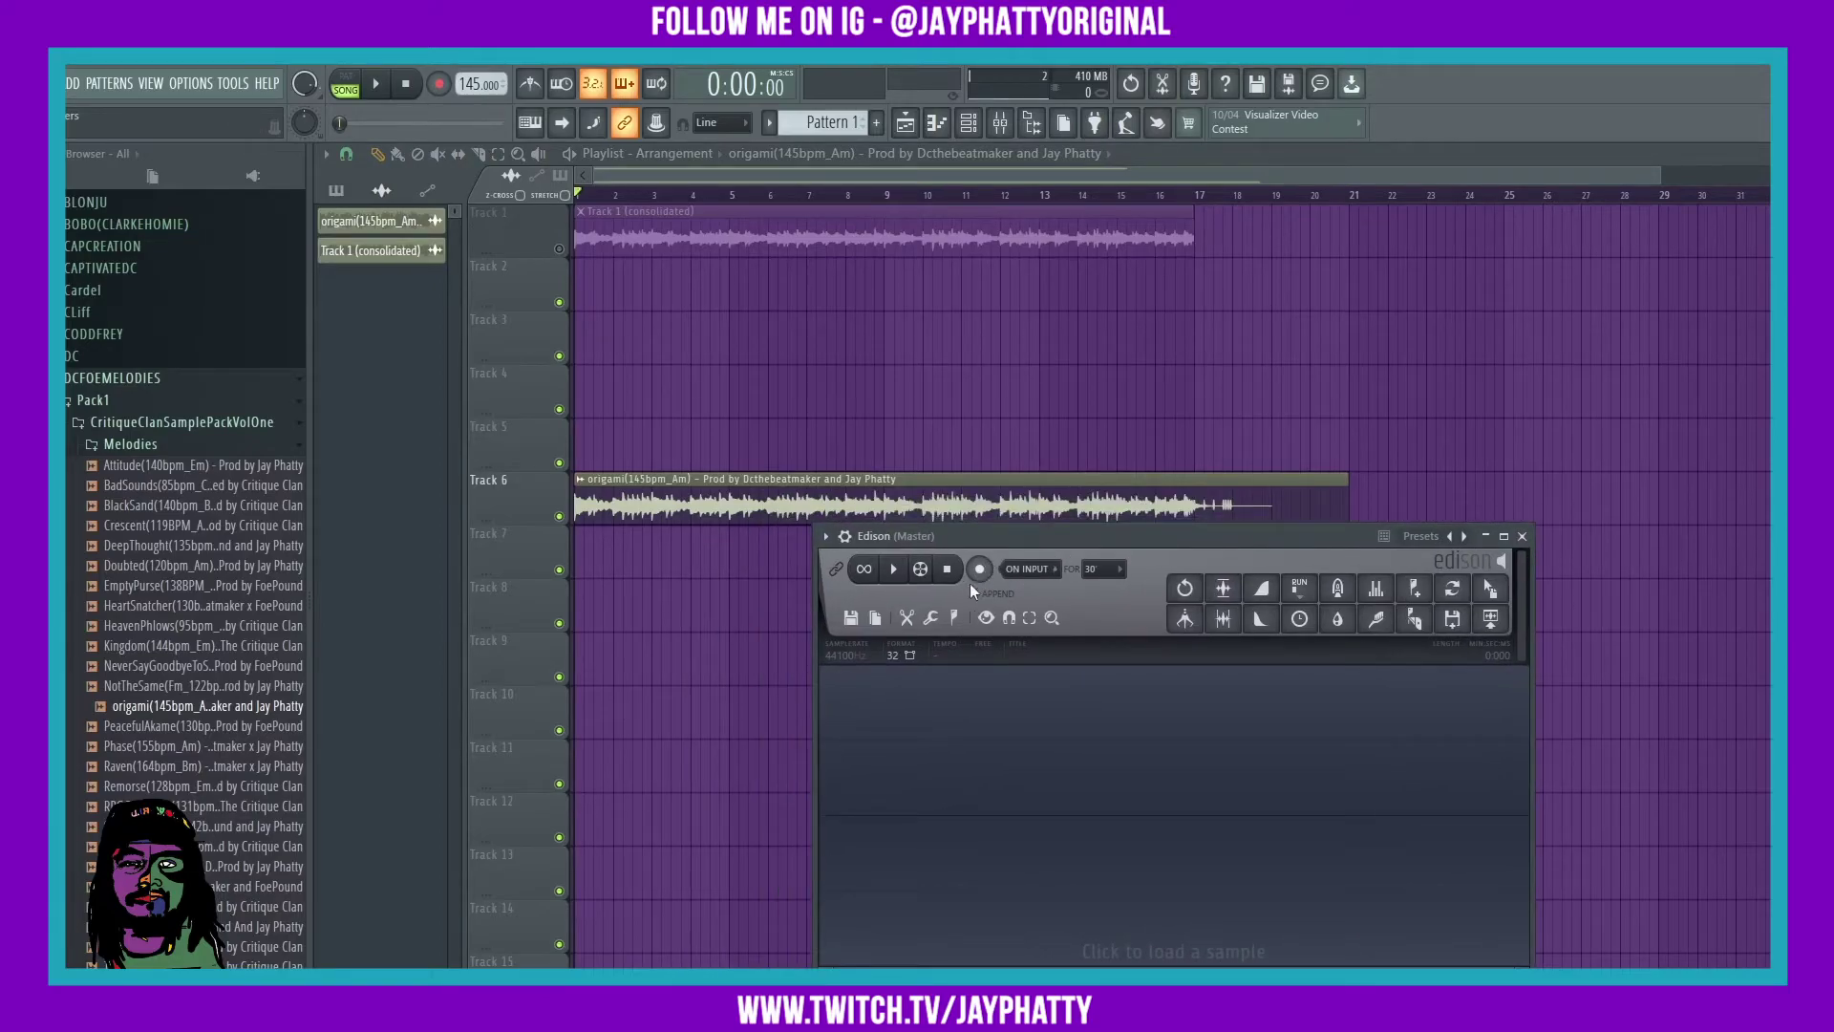
left_click(978, 573)
left_click(373, 85)
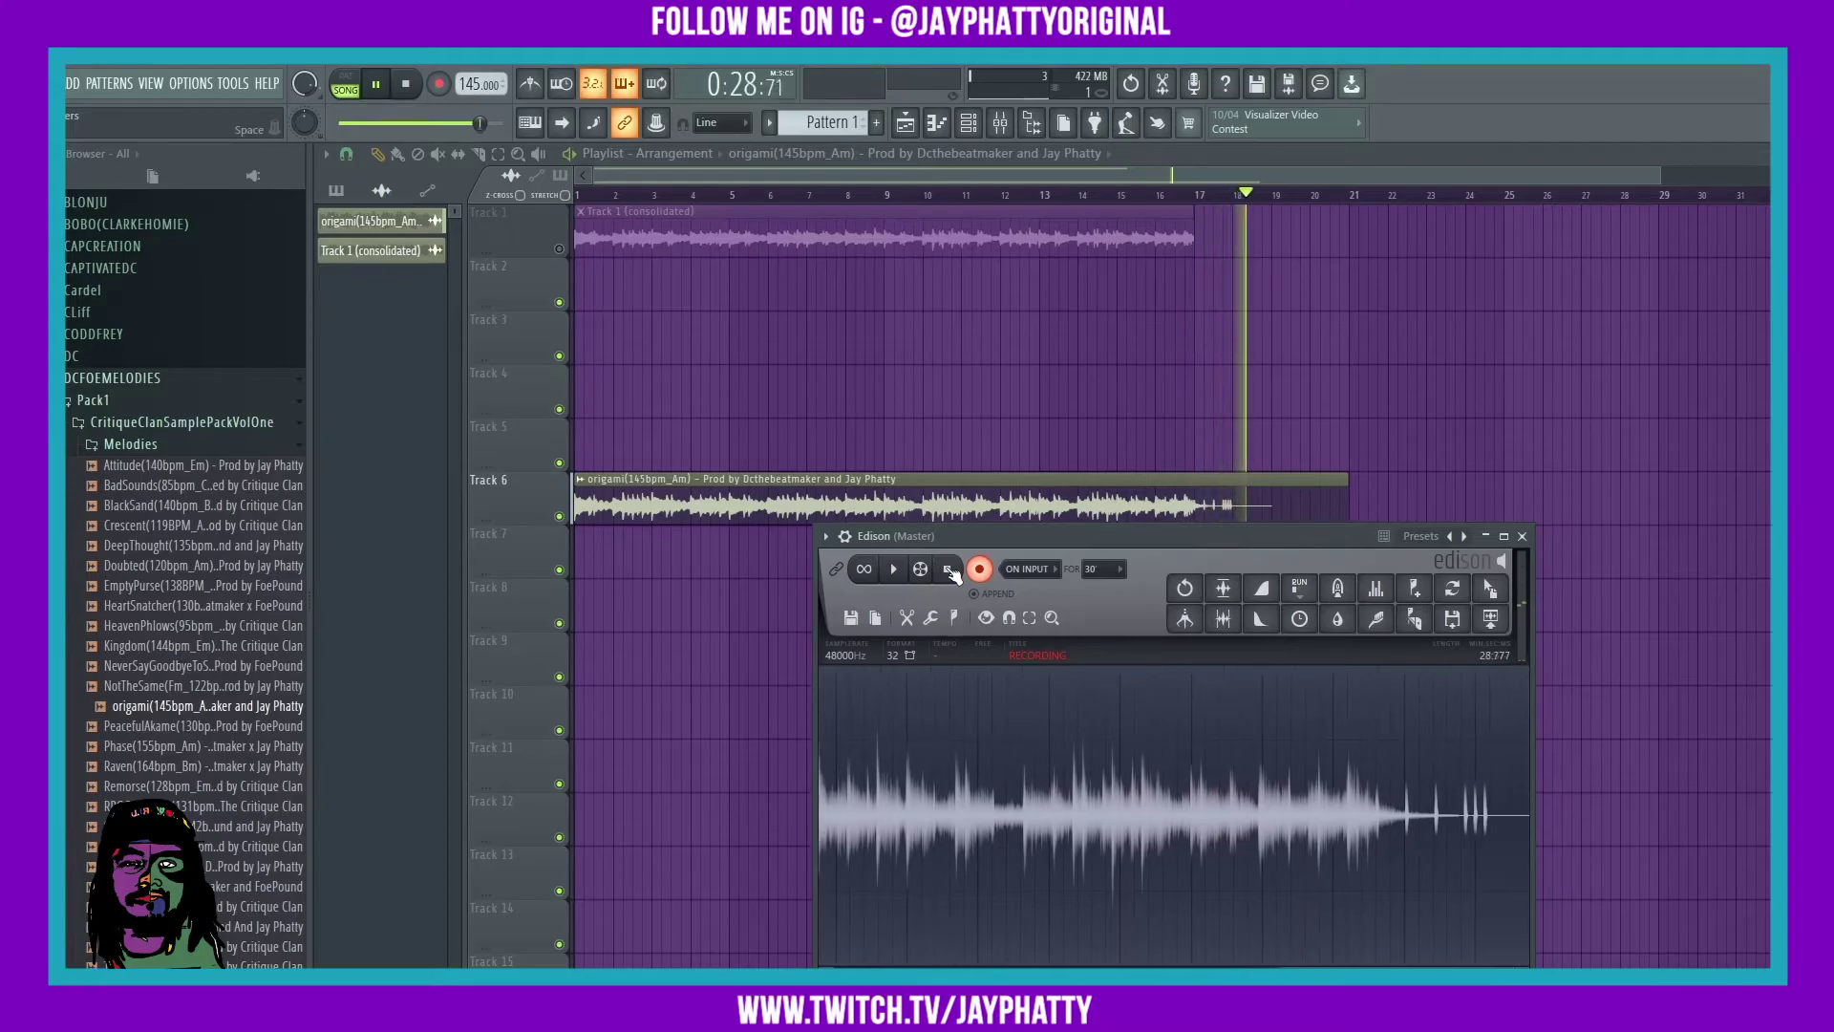
- Stop recording and playback, then drag the Edison take onto Track 4
left_click(950, 571)
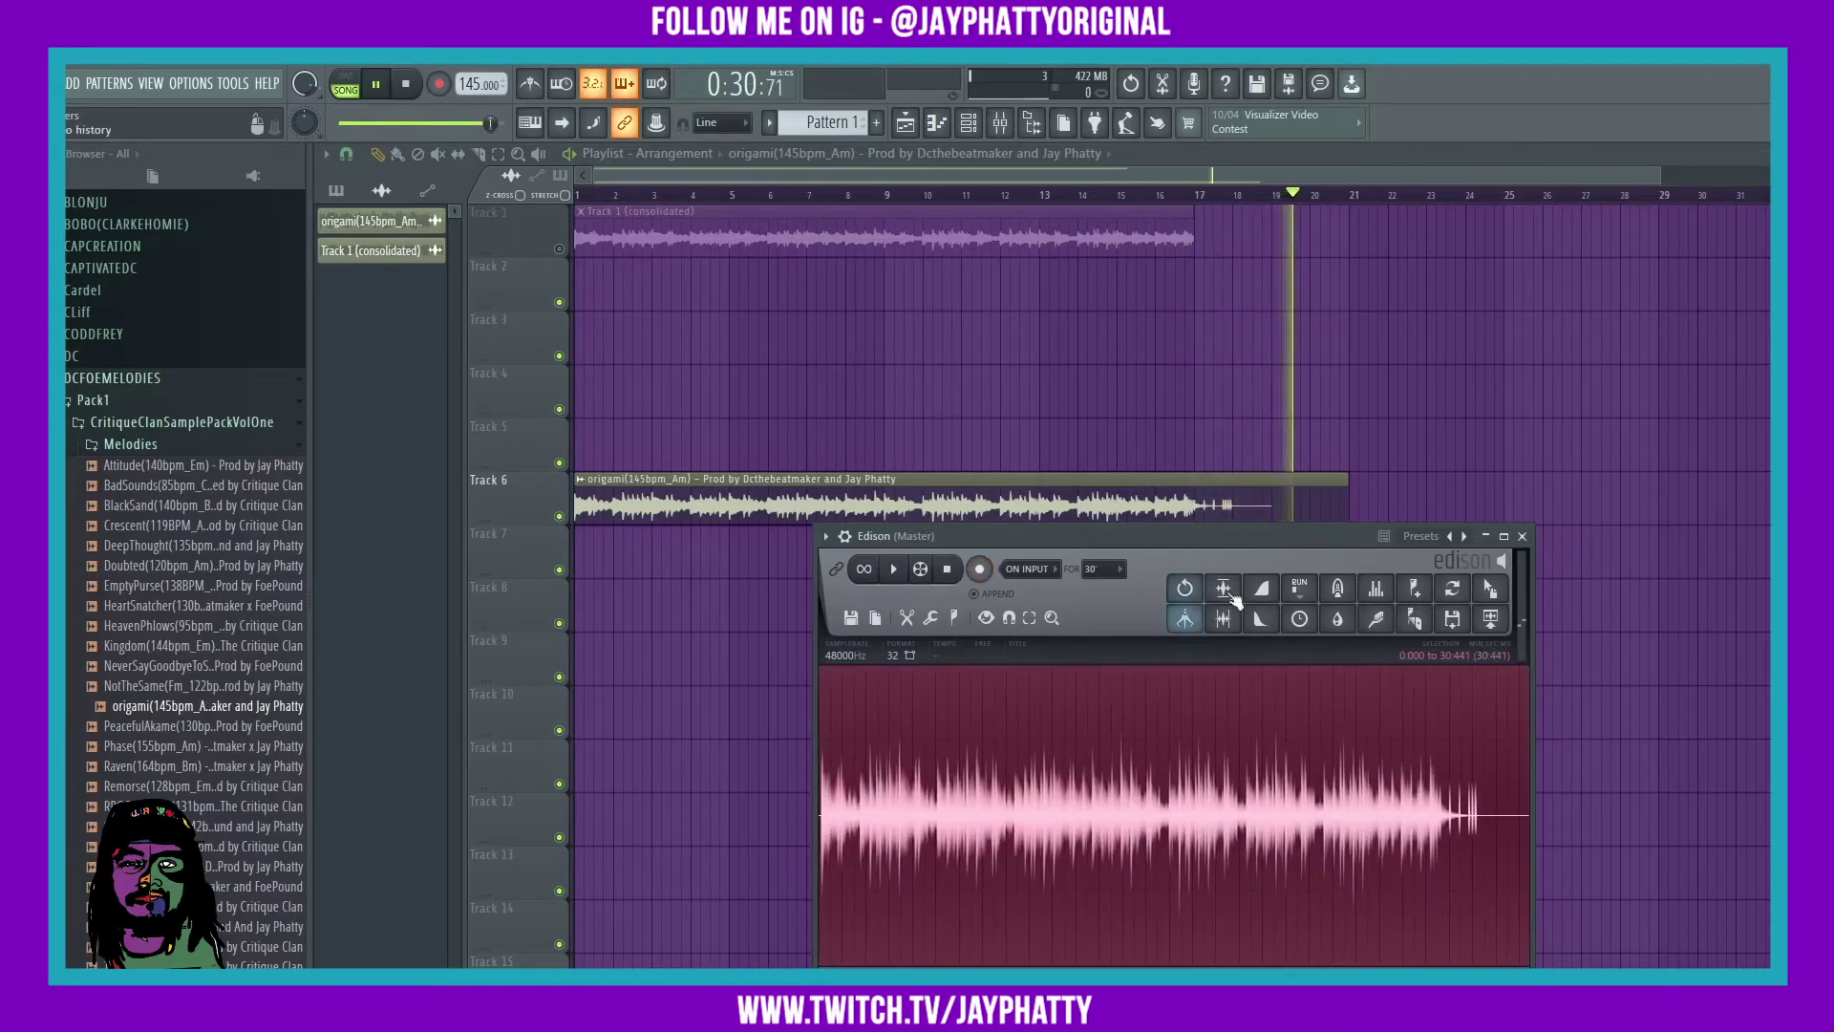
left_click(404, 85)
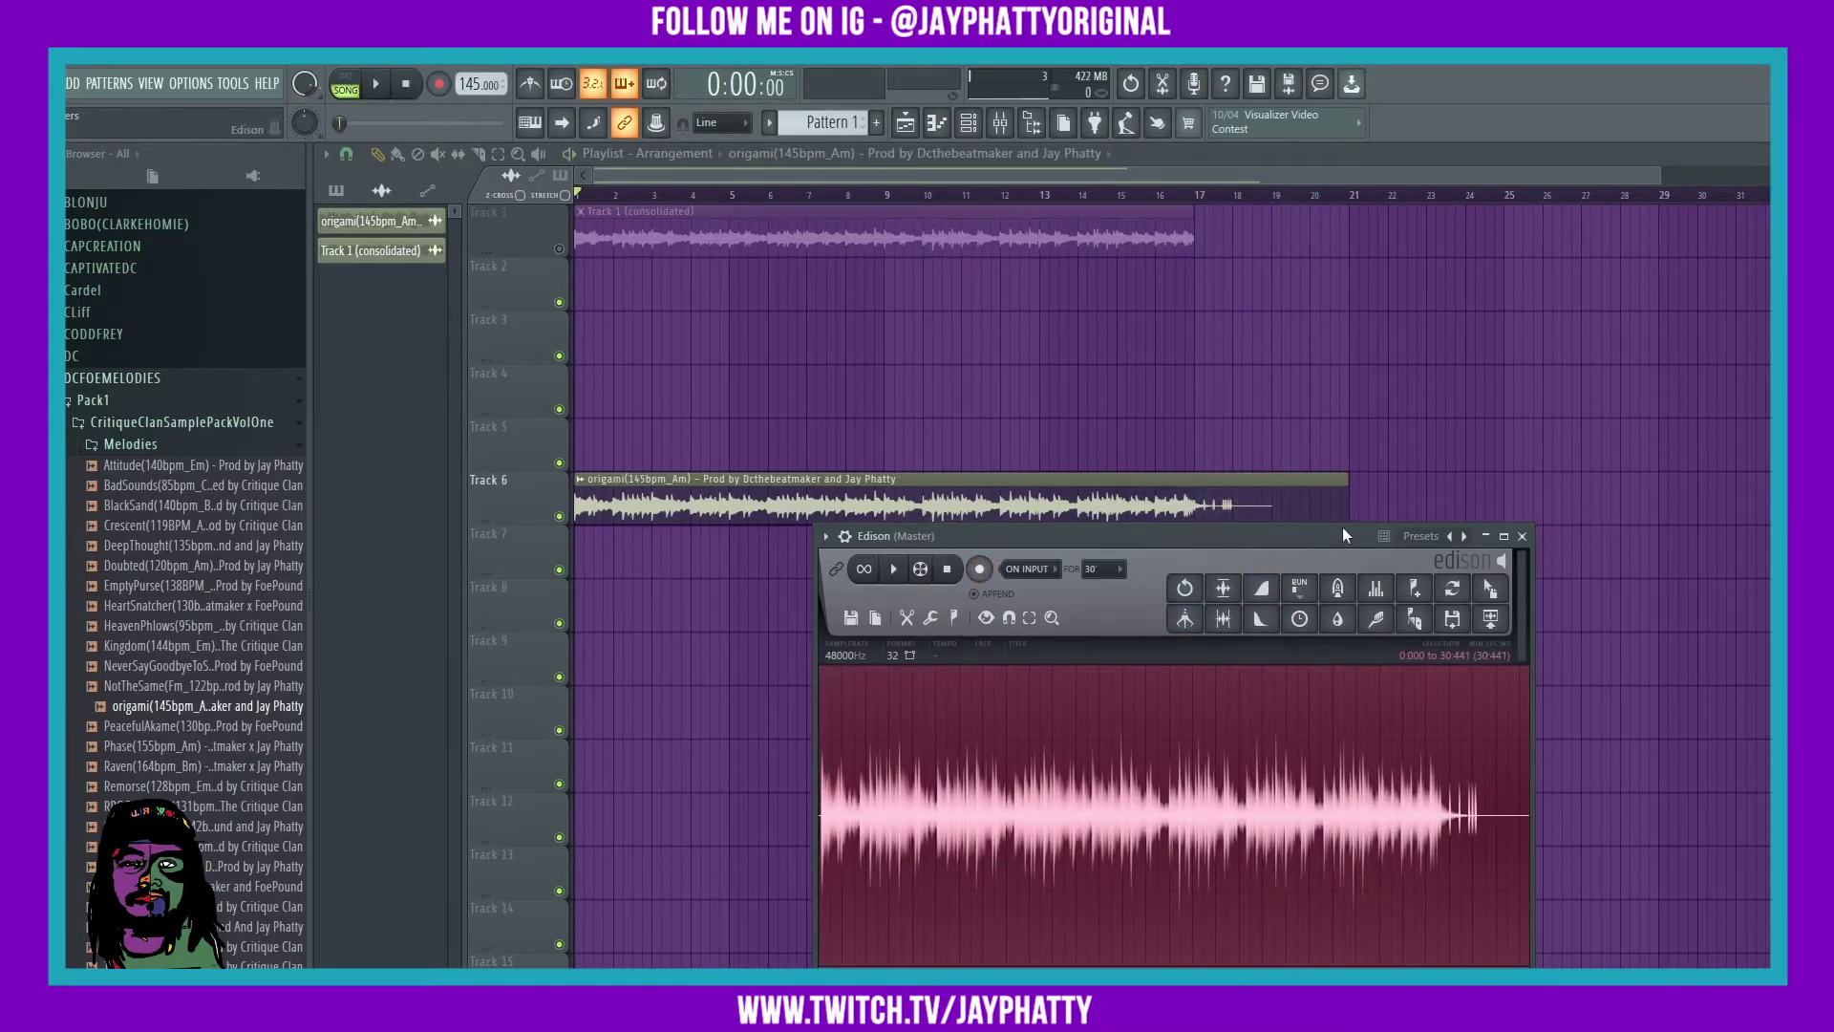
left_click_drag(1491, 600, 1504, 616)
left_click_drag(1491, 594, 574, 381)
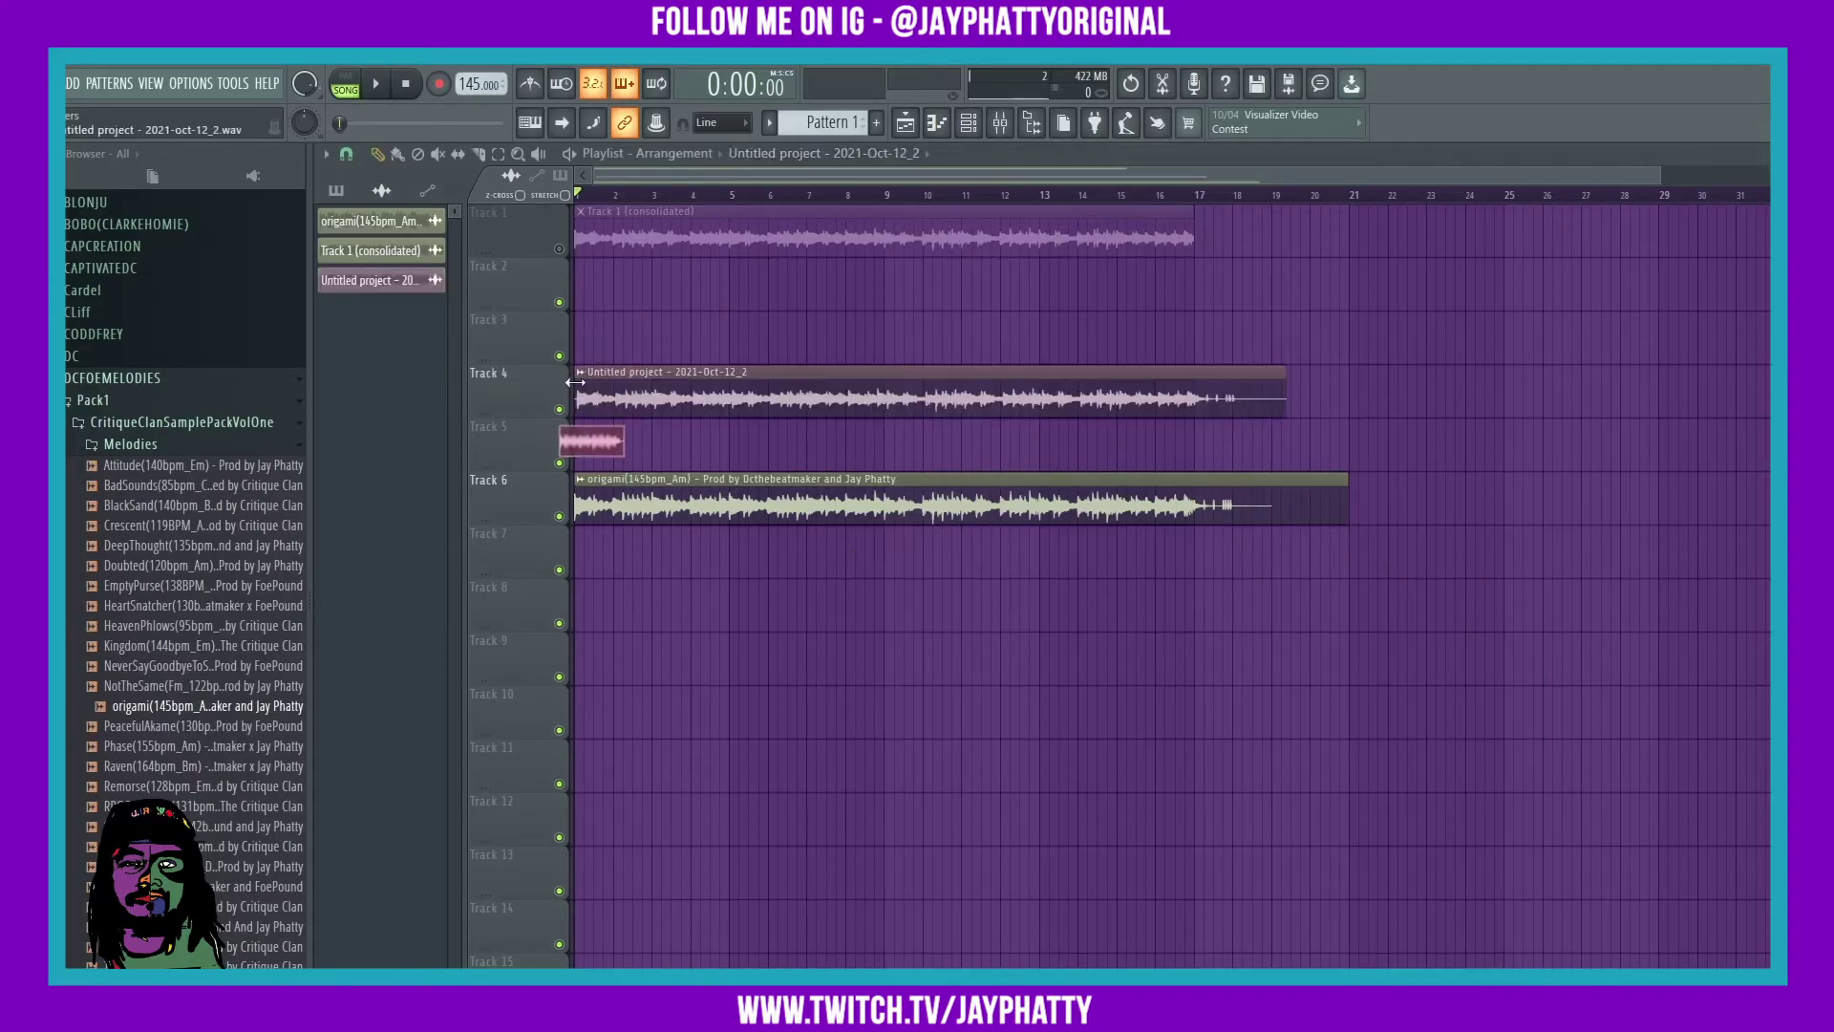
- Raise the TRIM knob on the Track 4 recording to cut its quiet tail
double_click(696, 396)
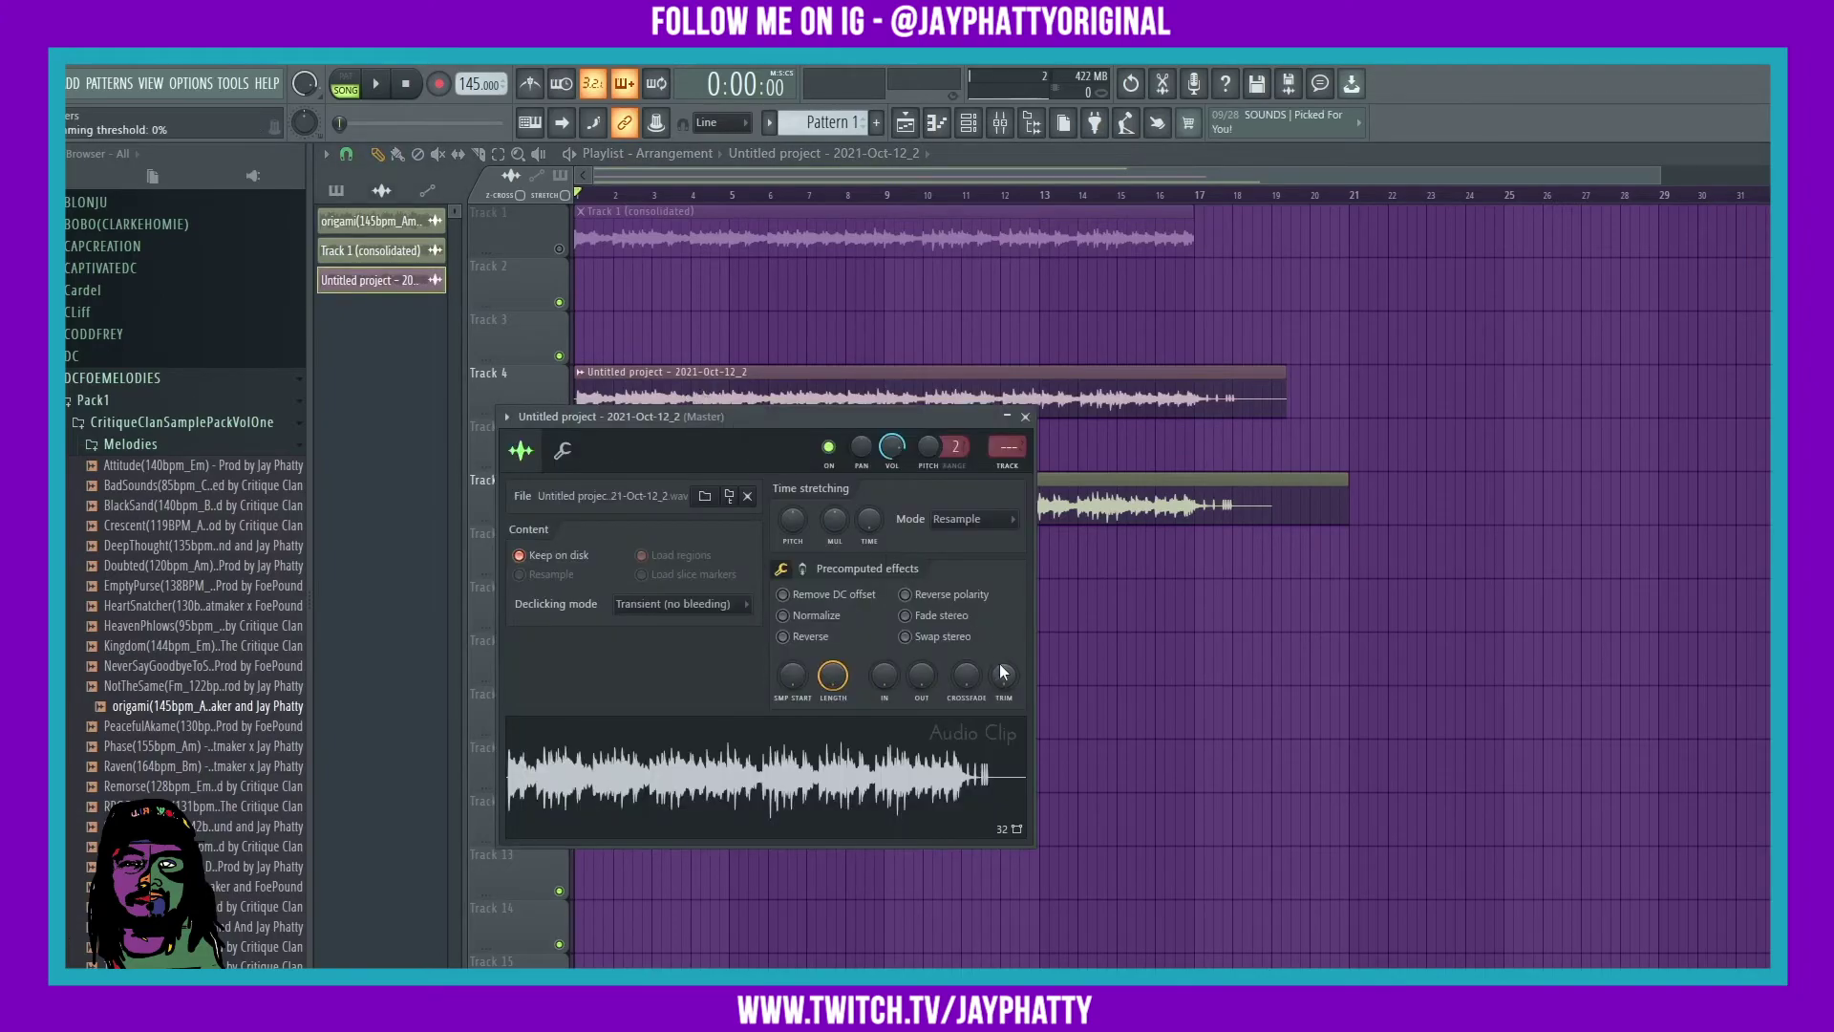
left_click_drag(1002, 674, 1003, 652)
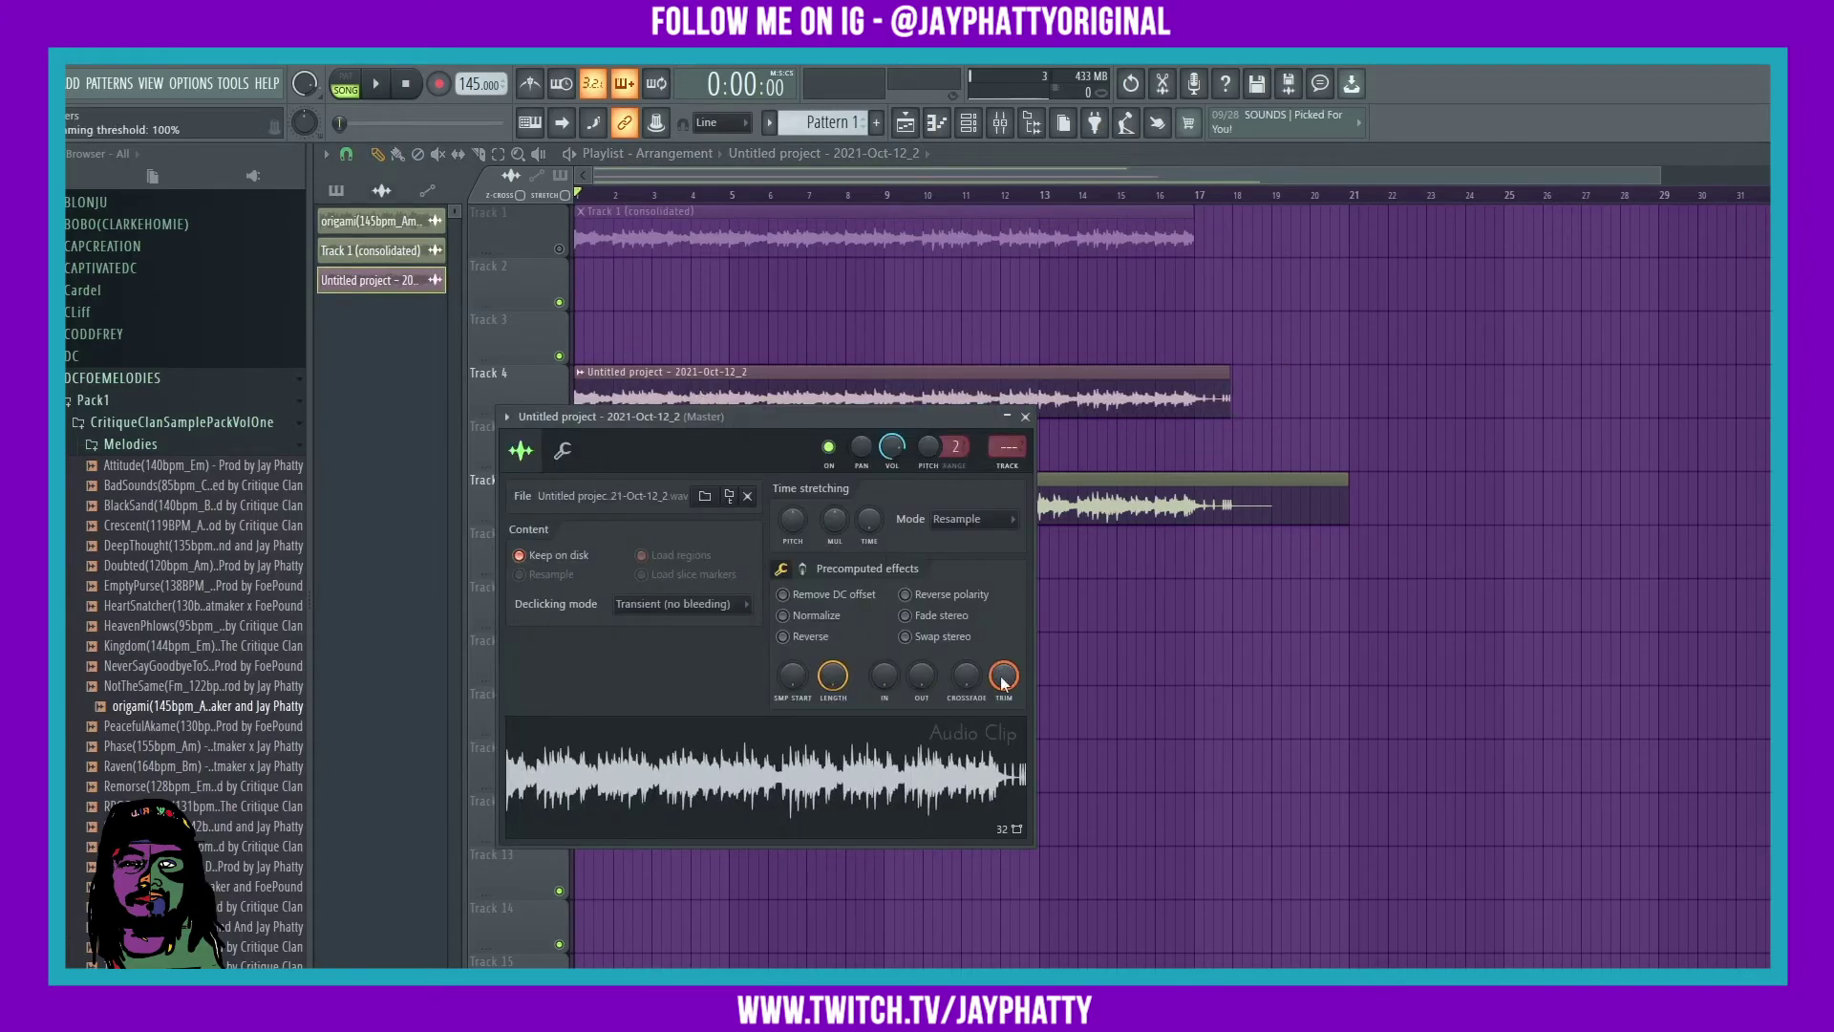
left_click(1024, 415)
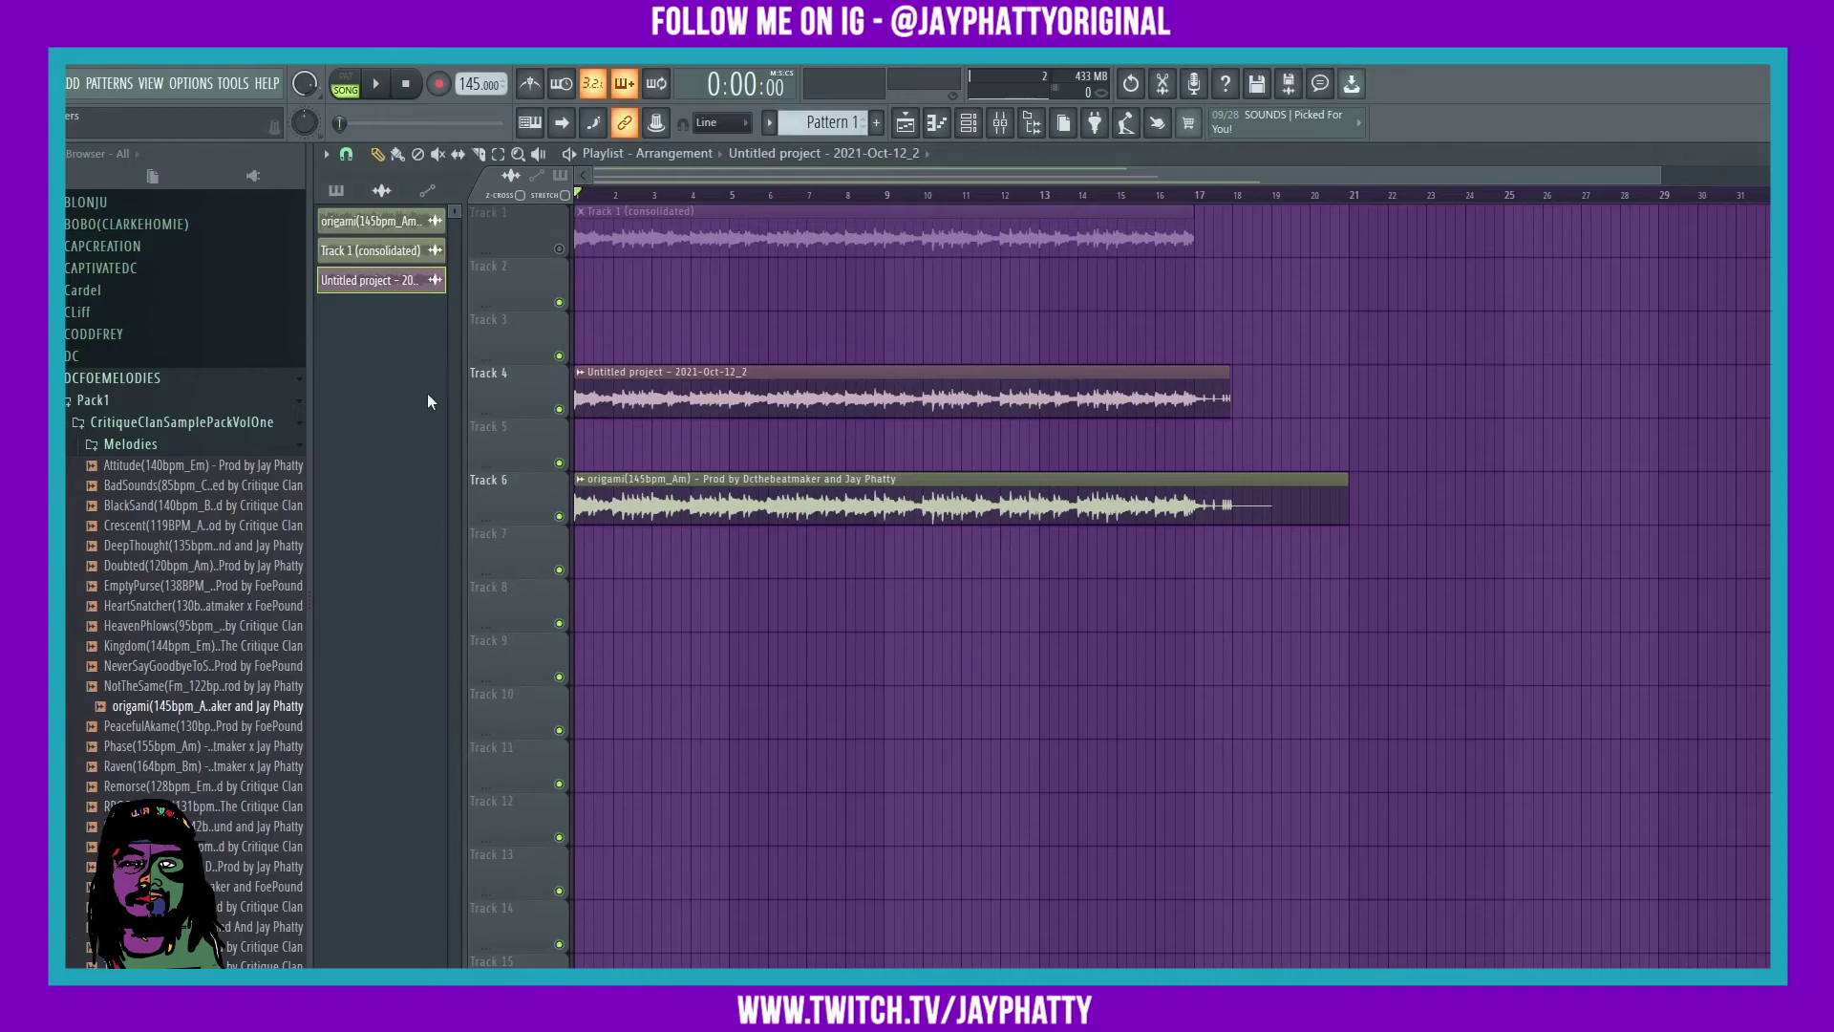
scroll(614, 196, "up", 3)
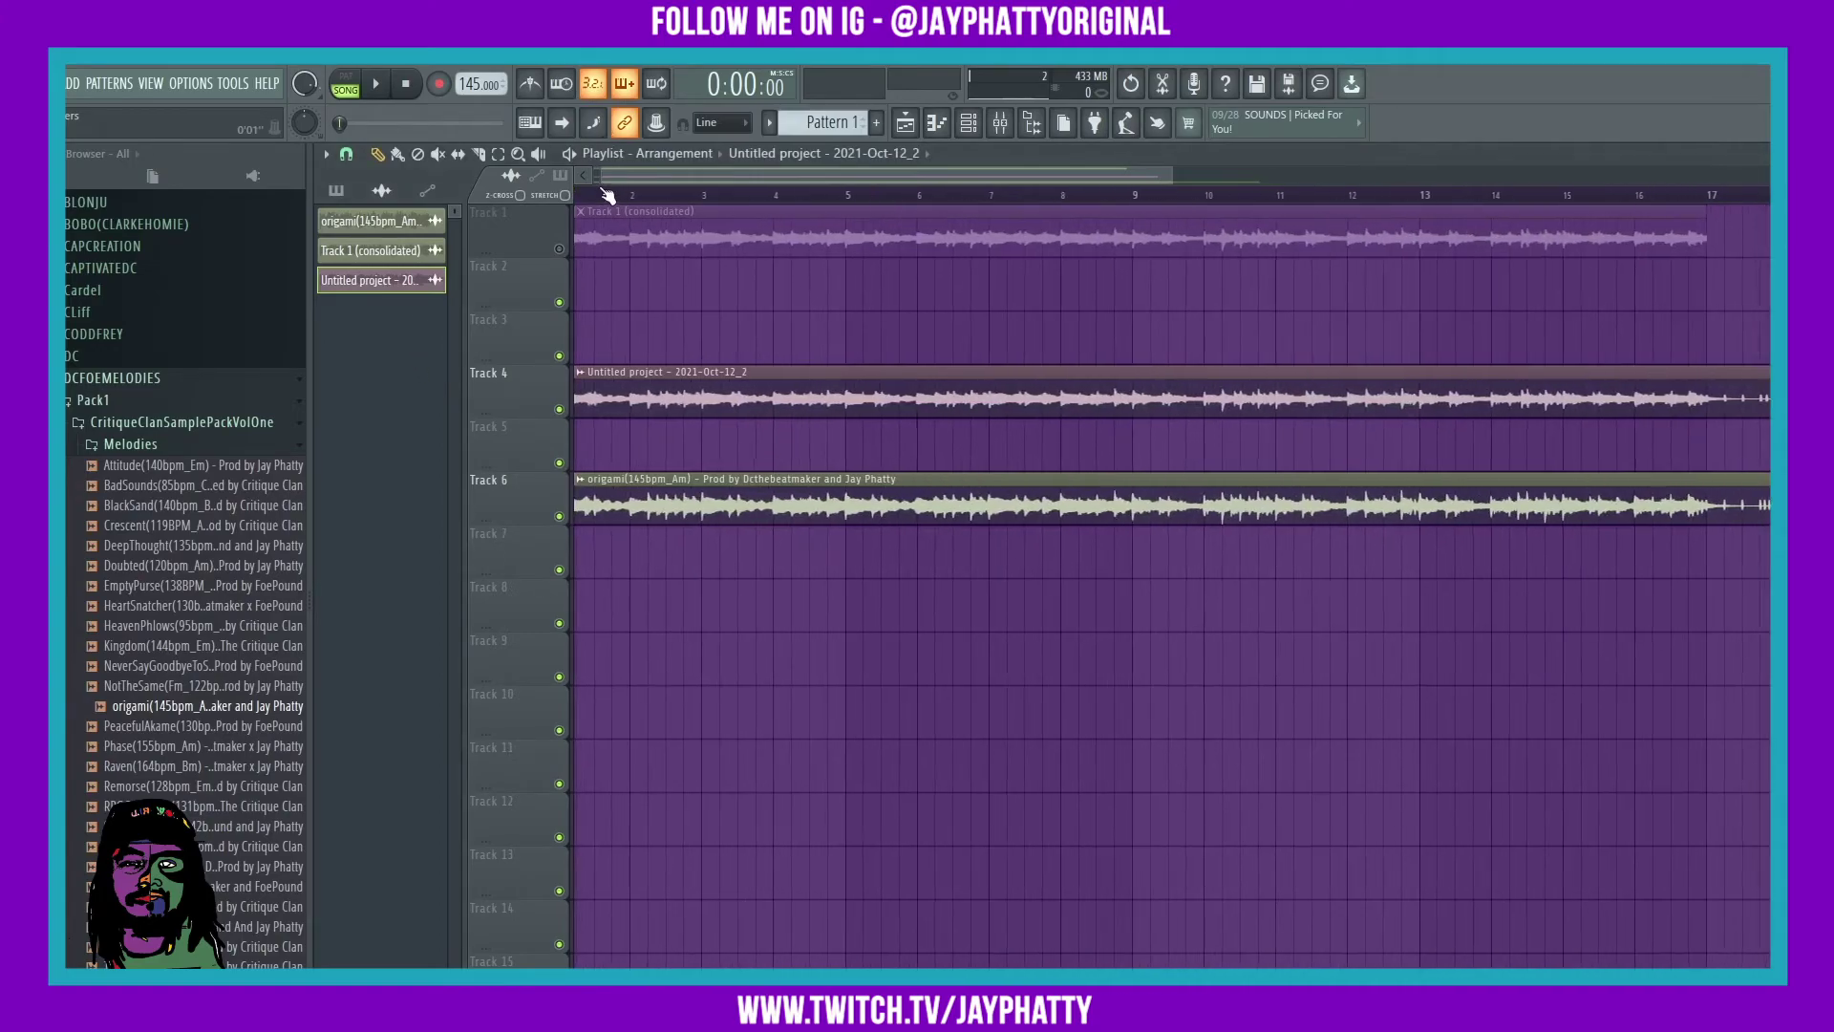
- Compare the origami clip's settings during playback, then recheck the recorded clip's settings
double_click(608, 511)
key("space")
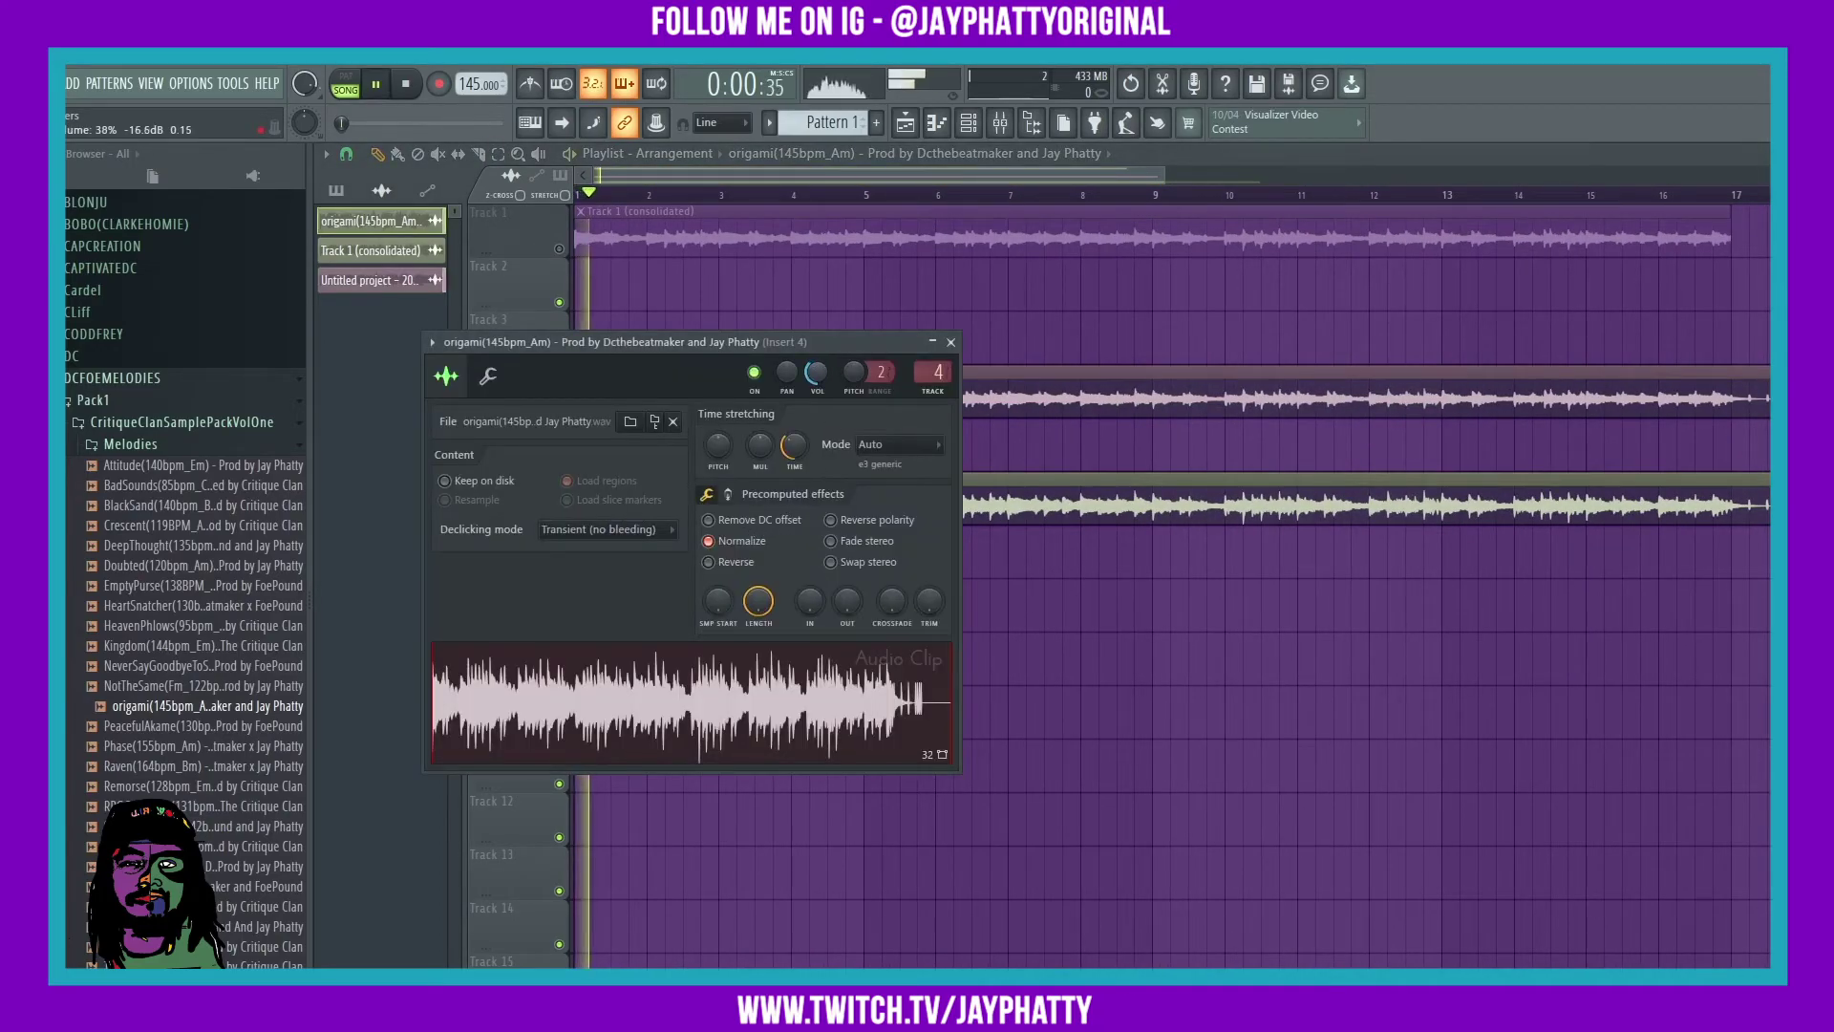
key("Escape")
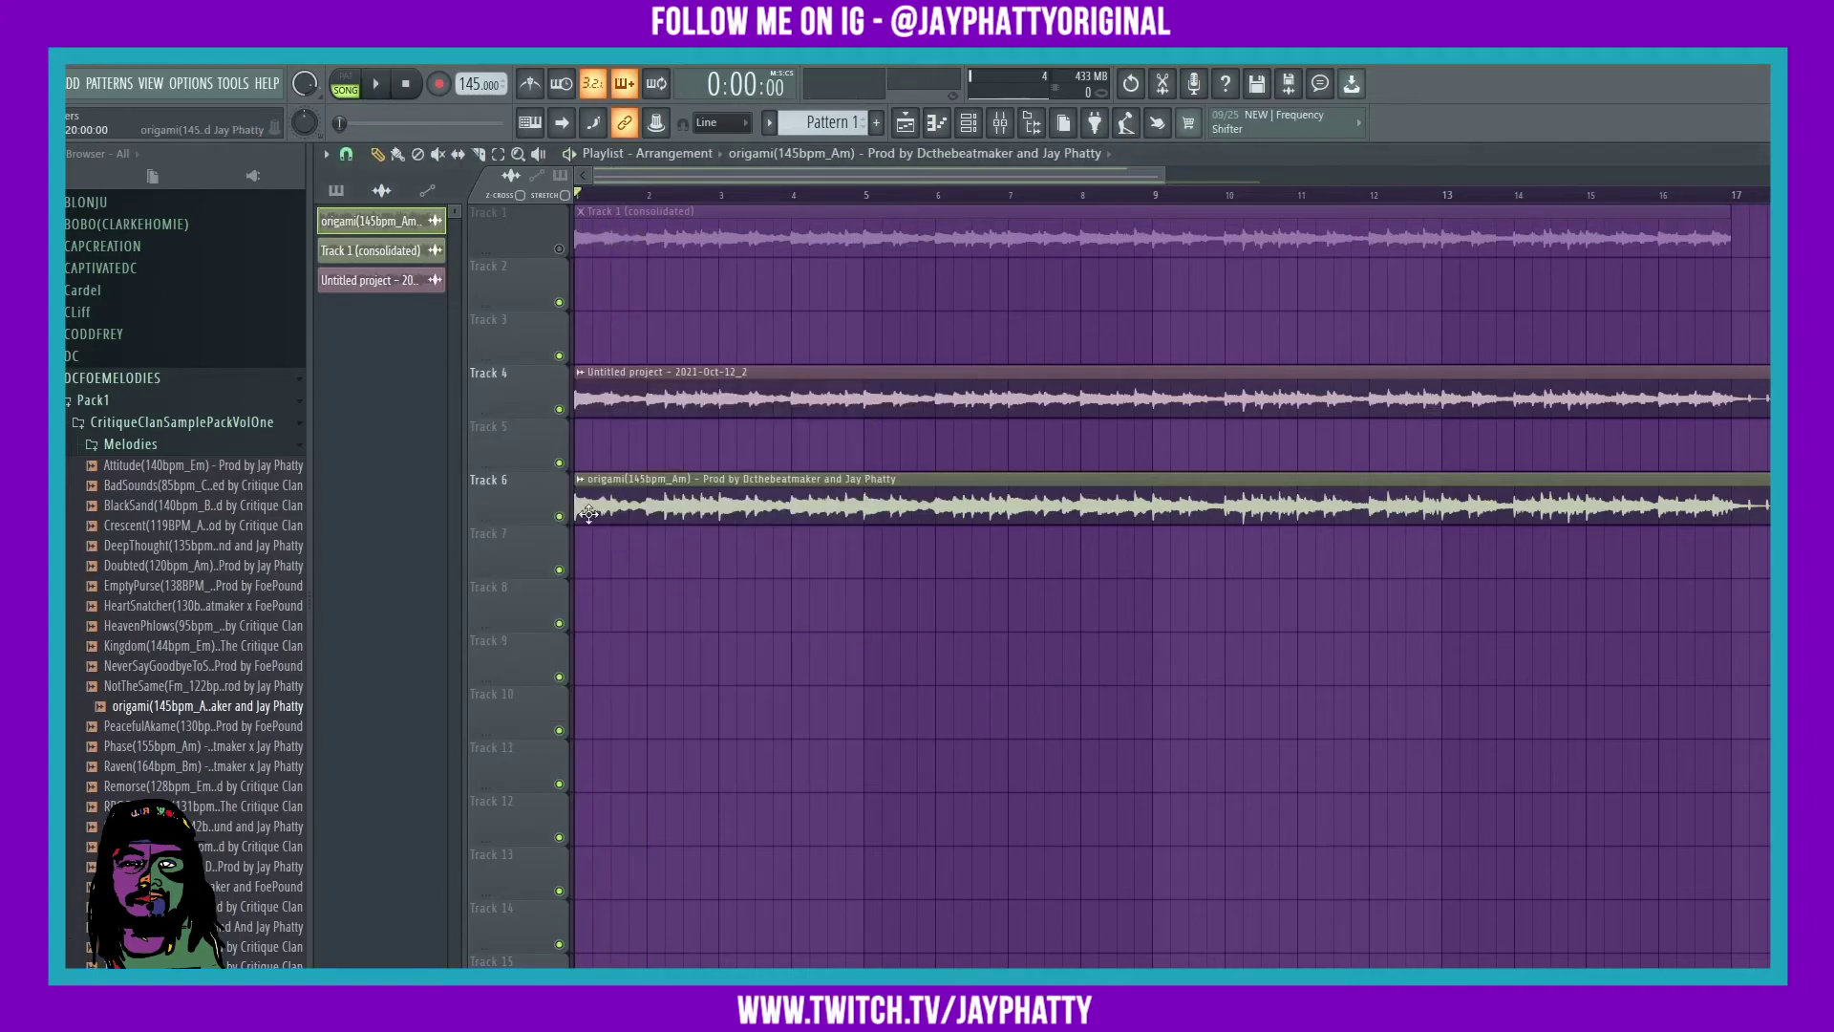
double_click(1089, 402)
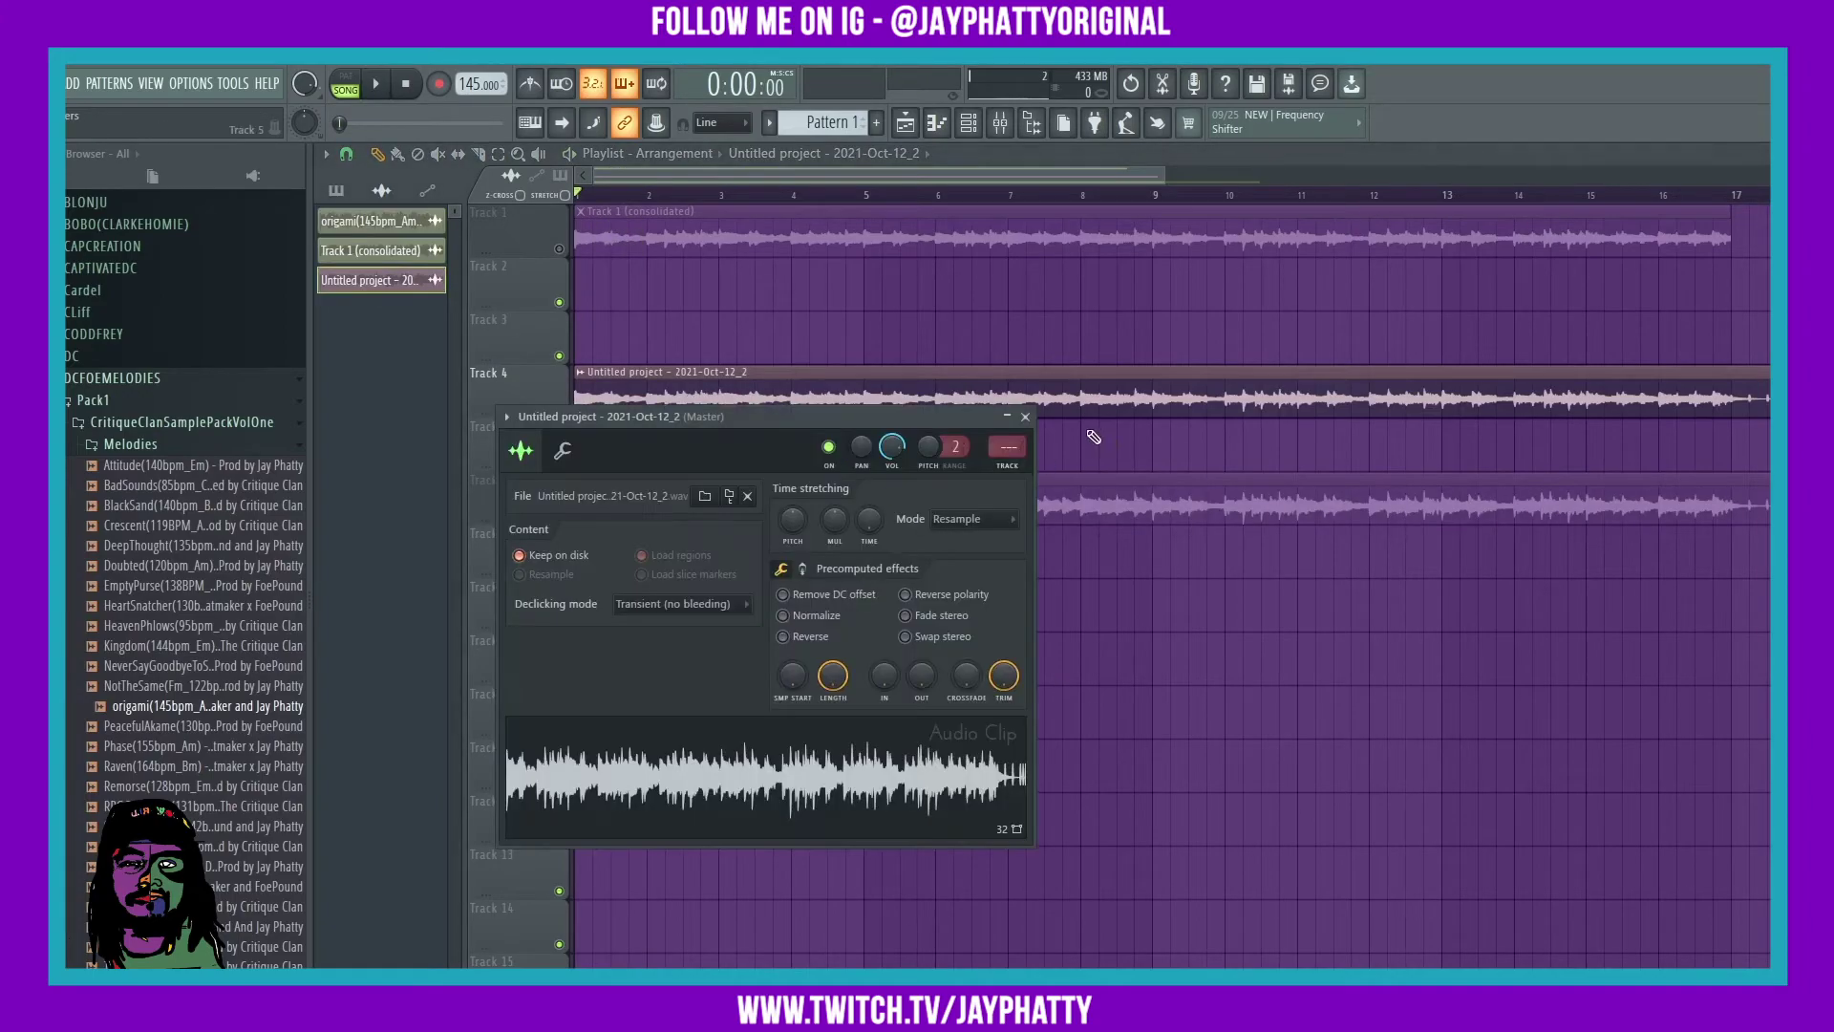
left_click(1025, 415)
scroll(681, 205, "down", 4)
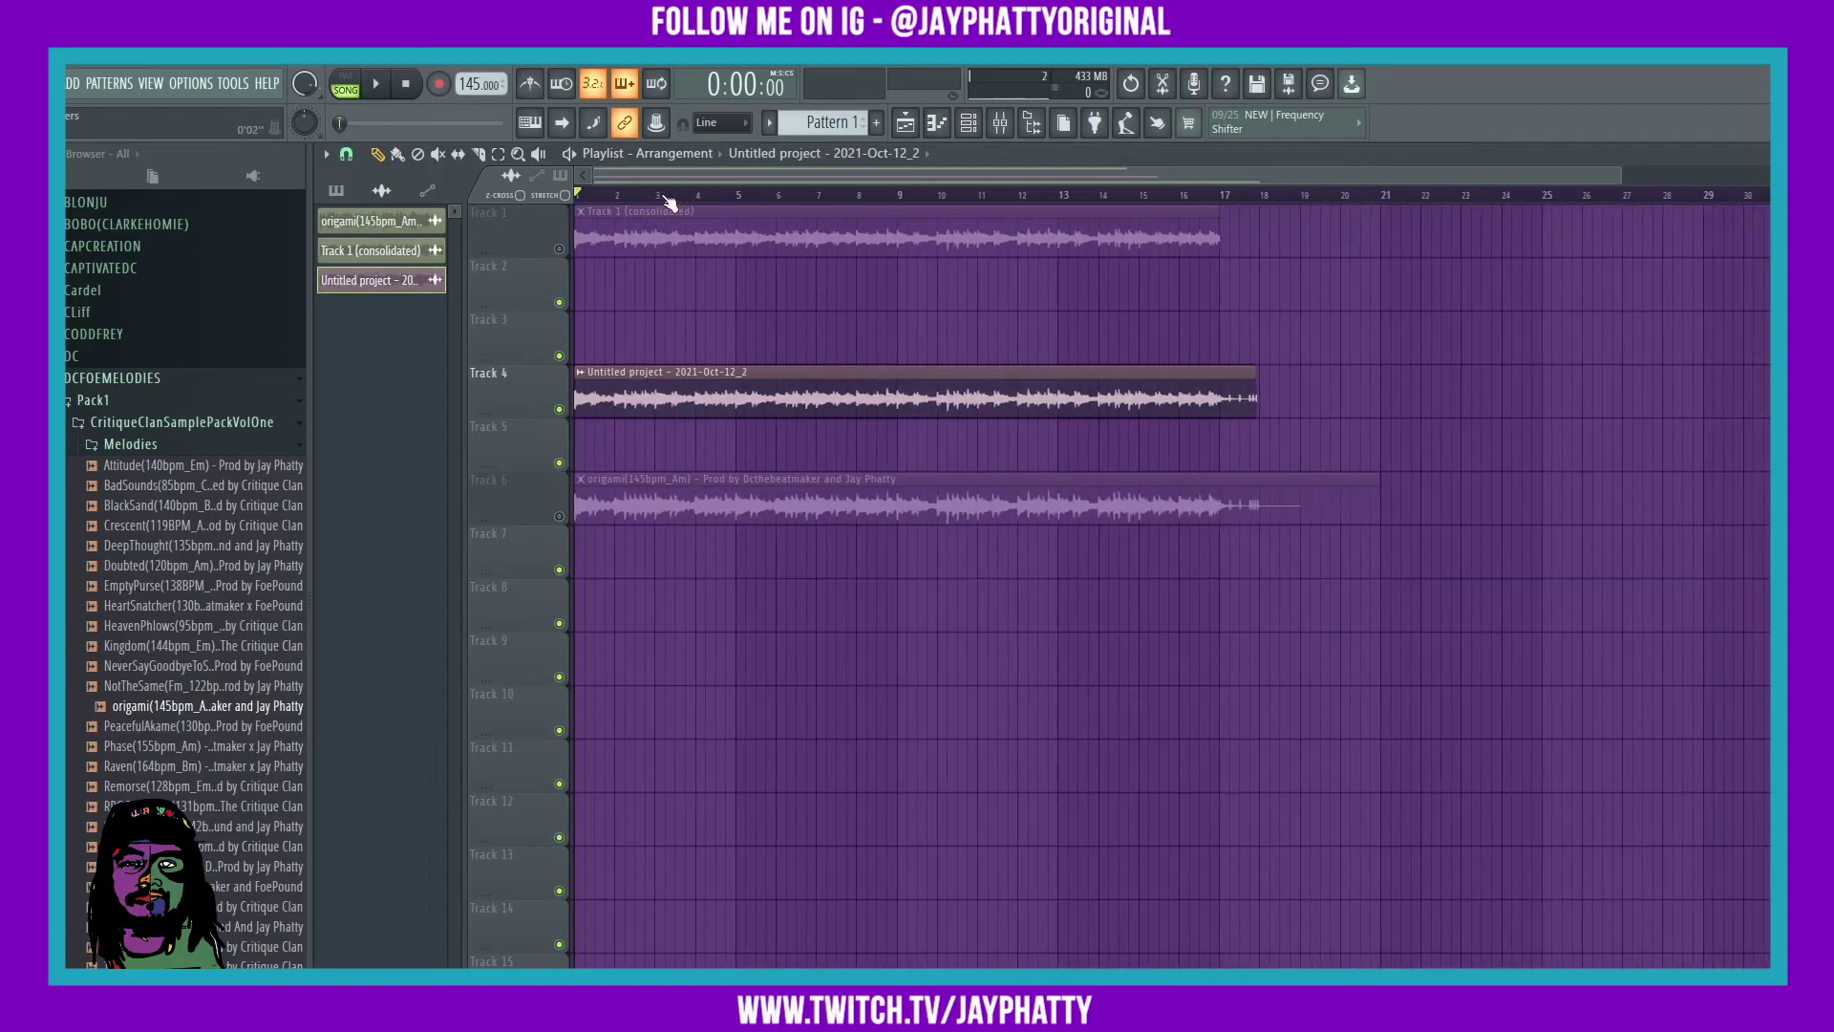